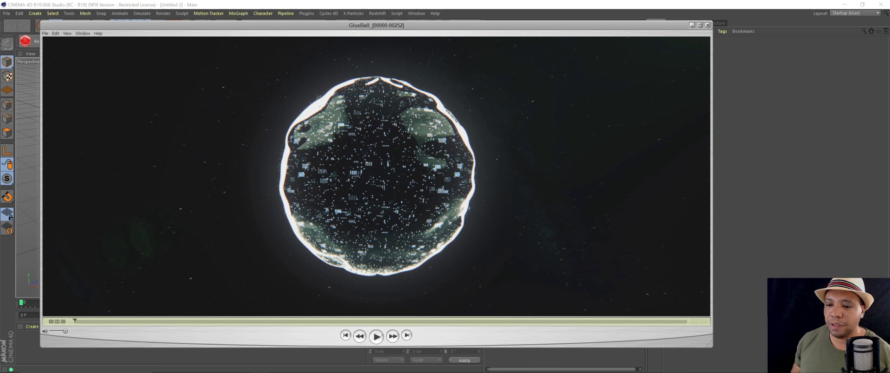
Step: Play the GlueBall reference animation twice, rewind it to the first frame and put the player away
click(376, 336)
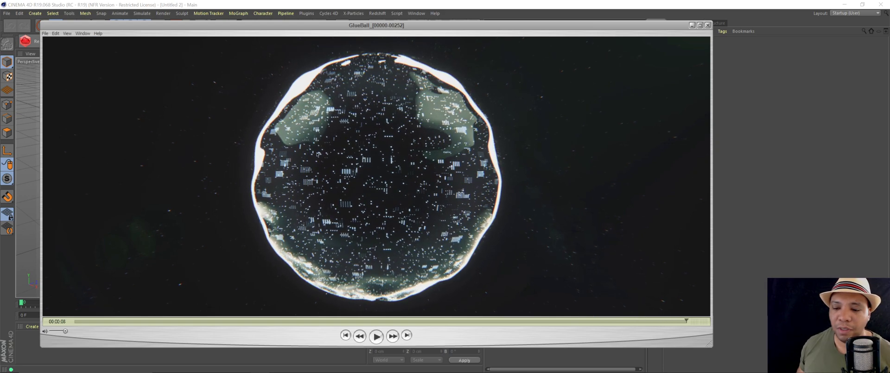
click(346, 335)
click(377, 336)
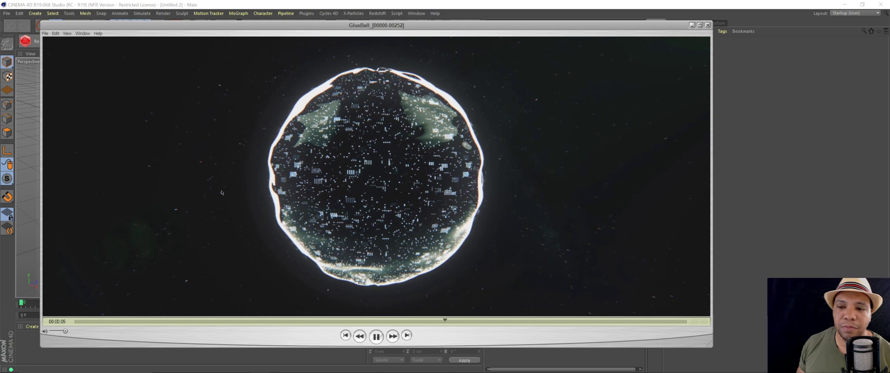
key(space)
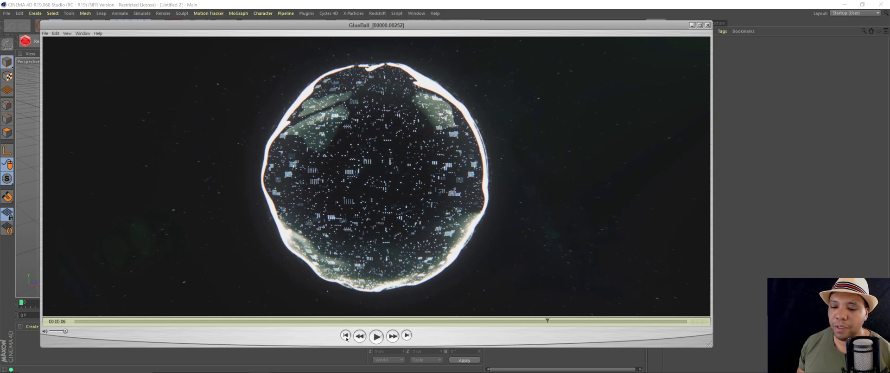
click(345, 336)
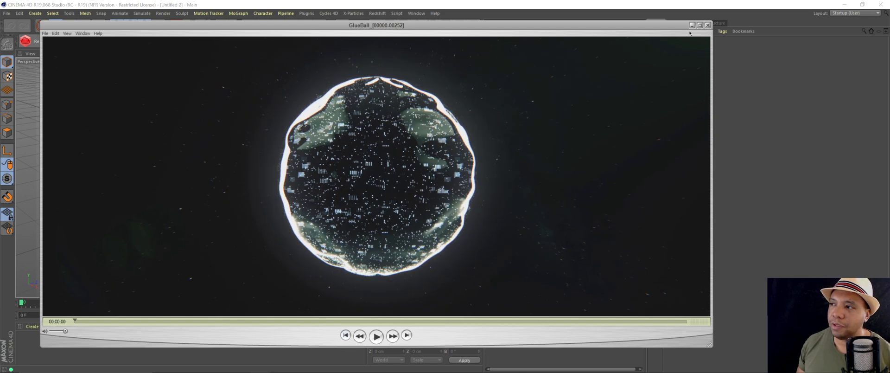
click(692, 25)
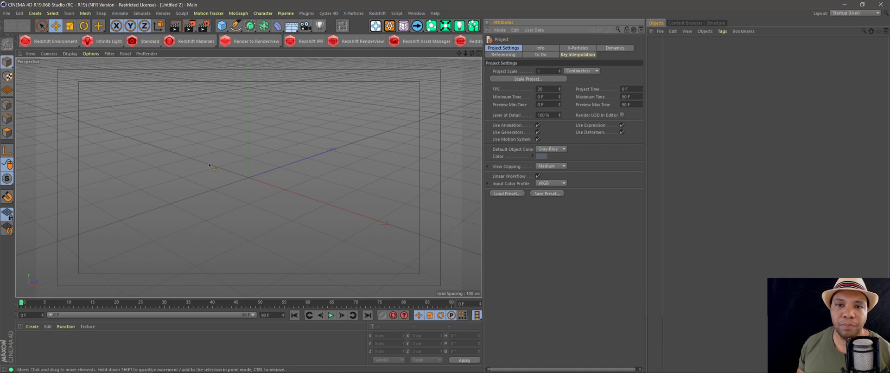
Step: Add a sphere primitive to the empty scene and set its radius to 240 cm
click(223, 29)
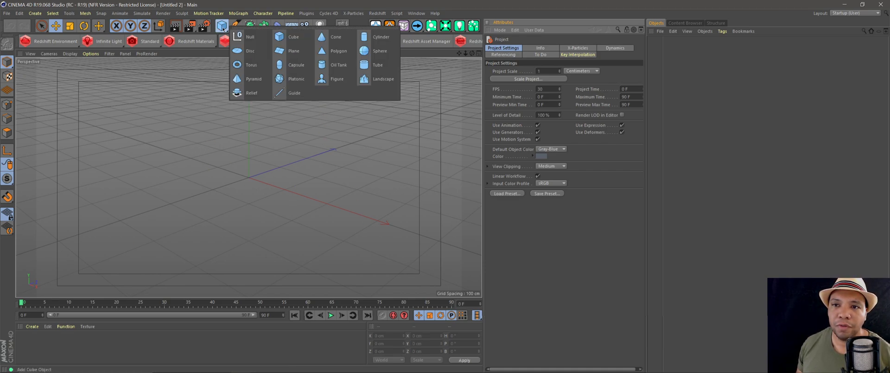
click(365, 50)
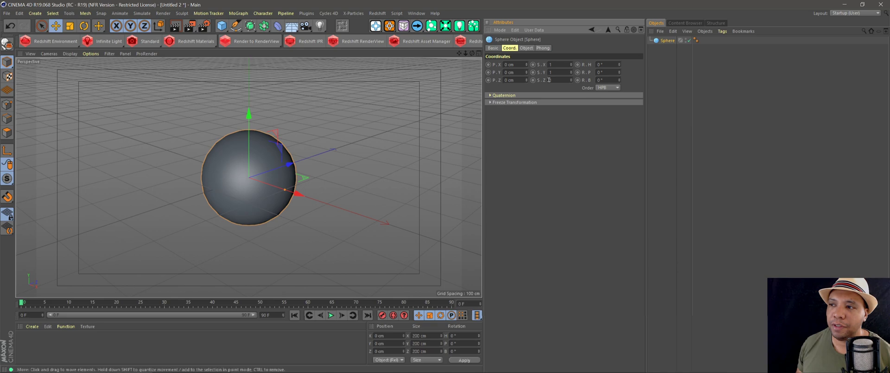
click(527, 47)
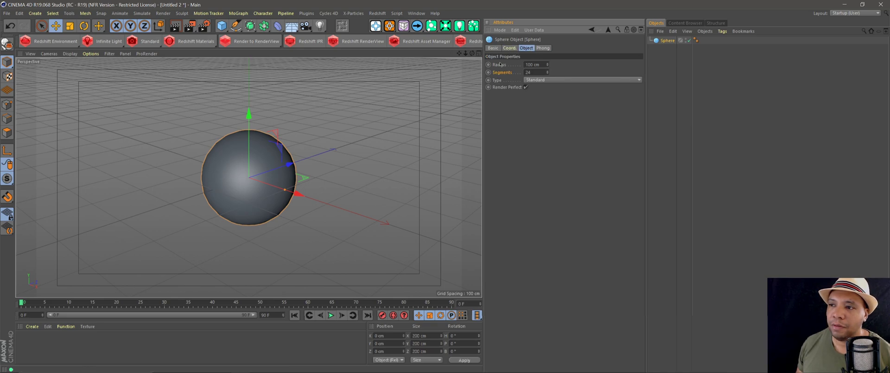
double_click(542, 64)
text(240)
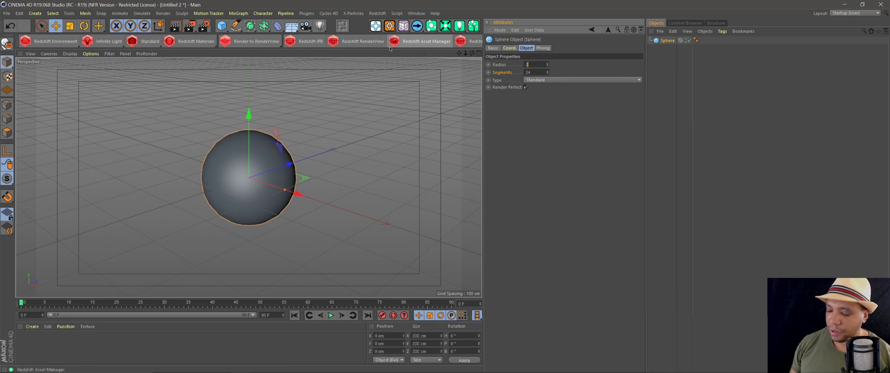
key(Return)
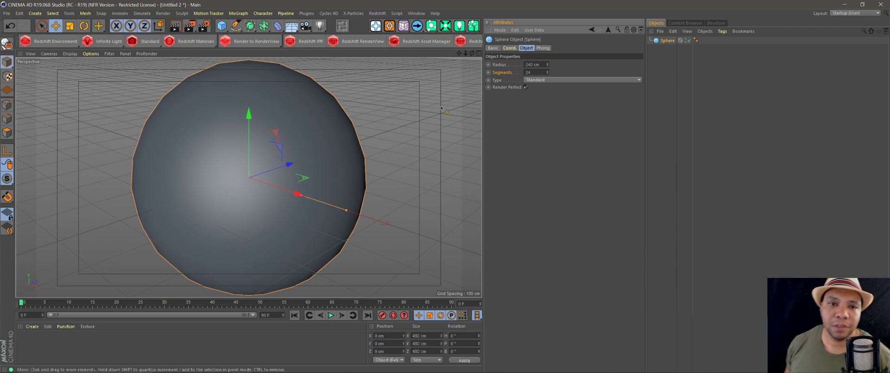
Step: Raise the sphere's segments to 100 for a smoother surface
double_click(534, 72)
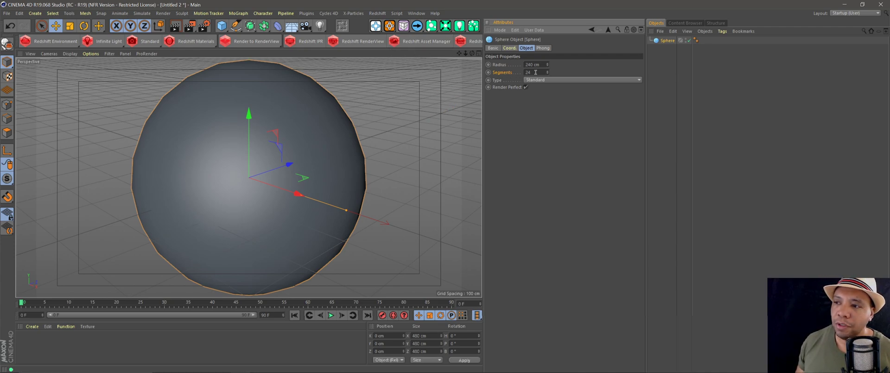
text(100)
key(Return)
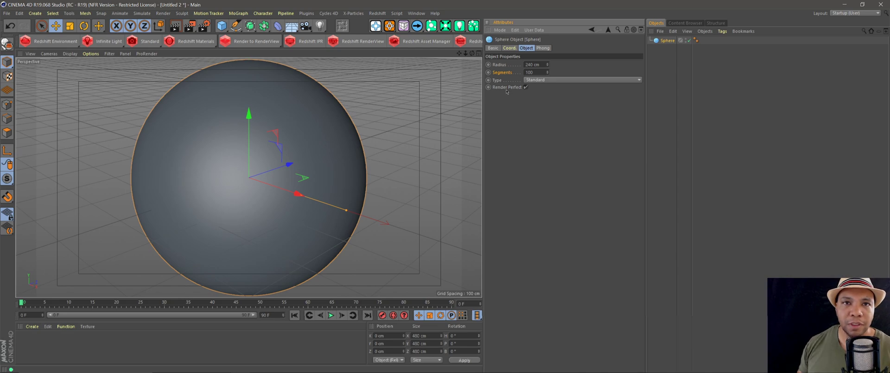
drag(466, 54, 320, 162)
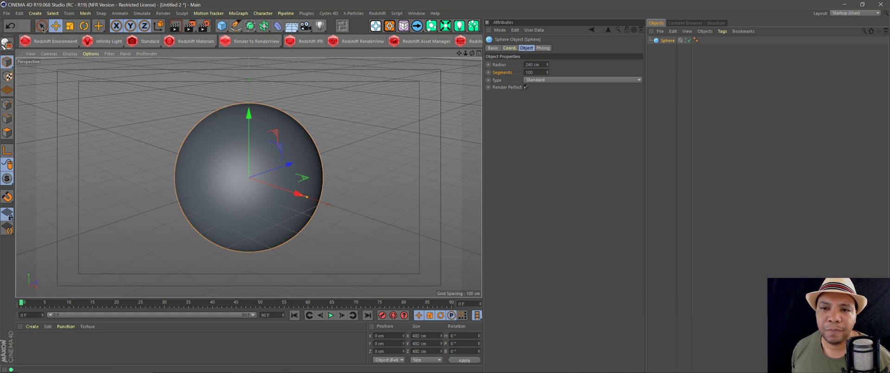
Step: Create a standard Redshift Material and open its shader graph for editing
click(204, 43)
mouse_move(204, 42)
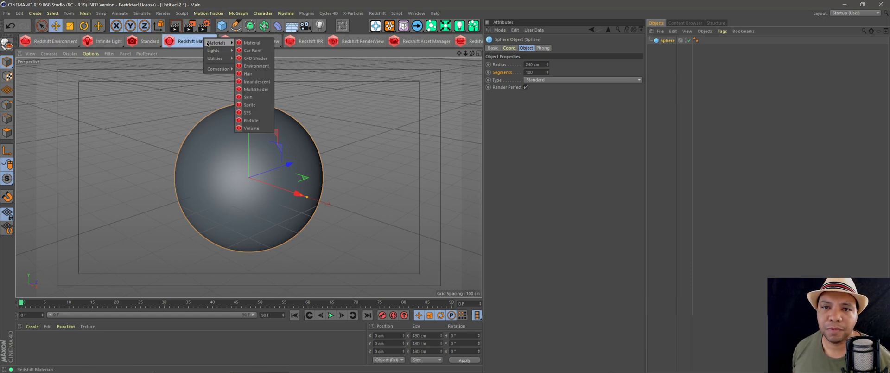
click(256, 43)
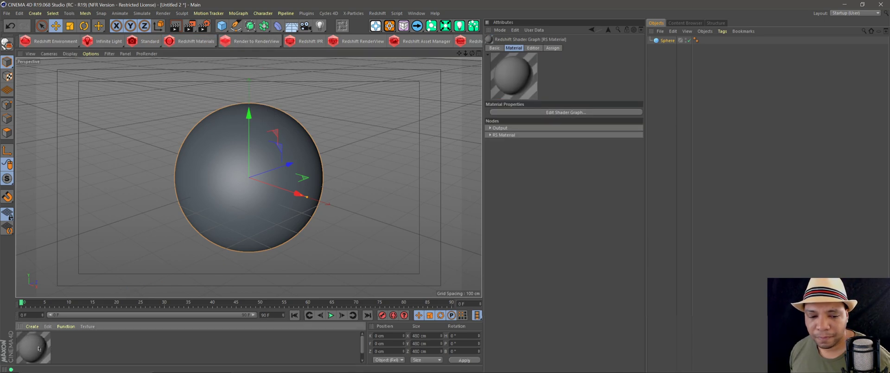
click(563, 113)
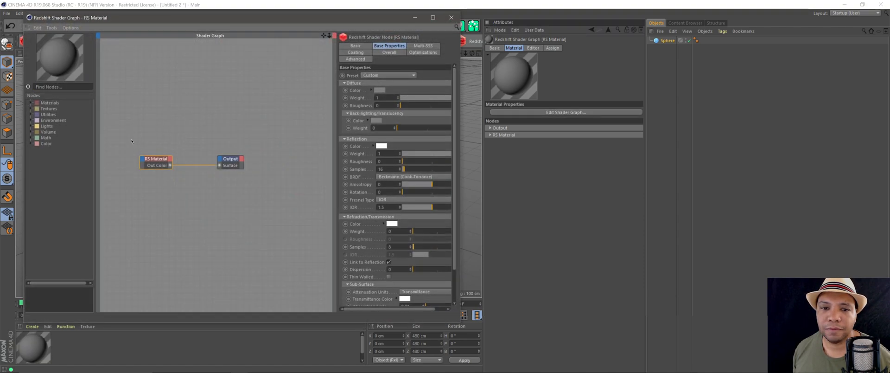
Step: Reposition the Output and RS Material nodes in the shader graph to free space ahead of the material's inputs
drag(131, 141, 230, 193)
drag(142, 149, 227, 150)
click(211, 158)
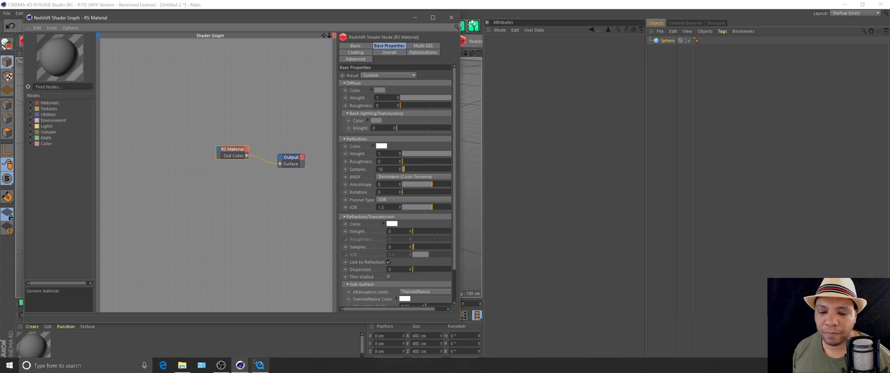
Step: Check the look of the GlueBall reference animation and return to the shader graph
click(258, 365)
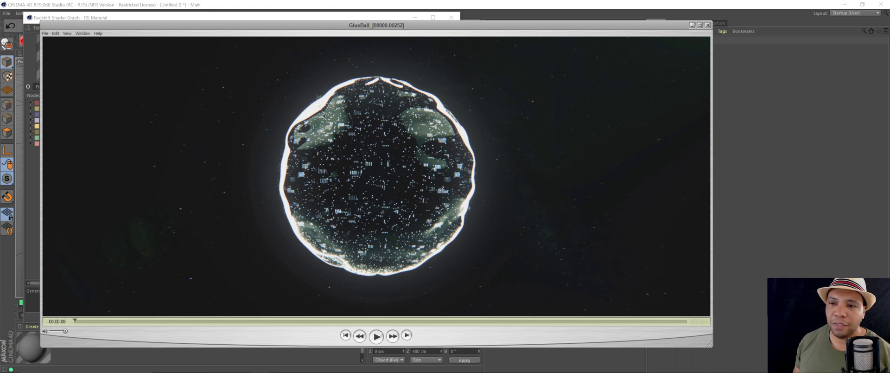
click(692, 25)
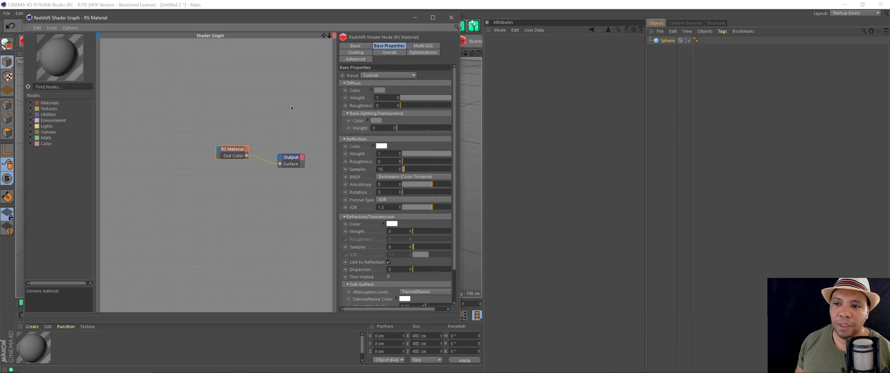
Step: Set the RS Material's diffuse color to pure white, with 0% saturation and 100% value
drag(242, 149, 244, 148)
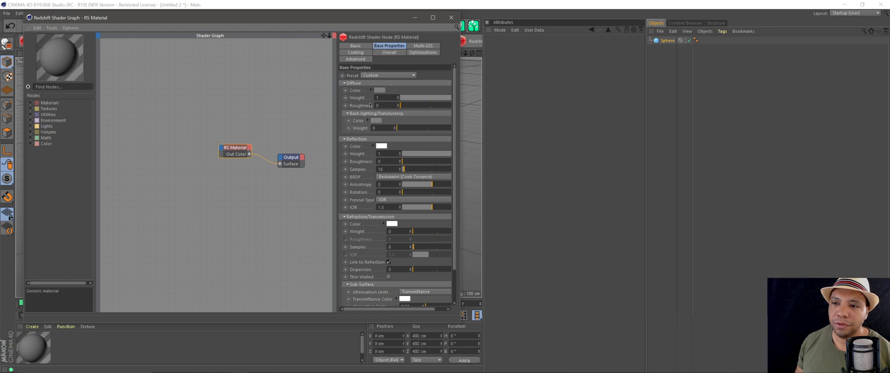
click(378, 91)
click(350, 81)
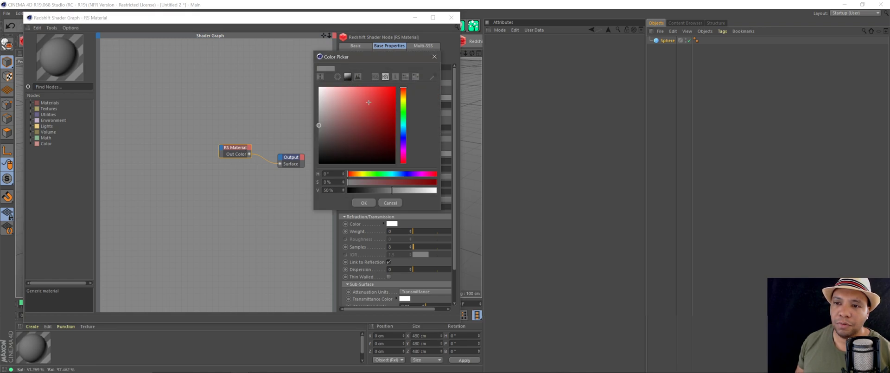
drag(324, 88, 319, 87)
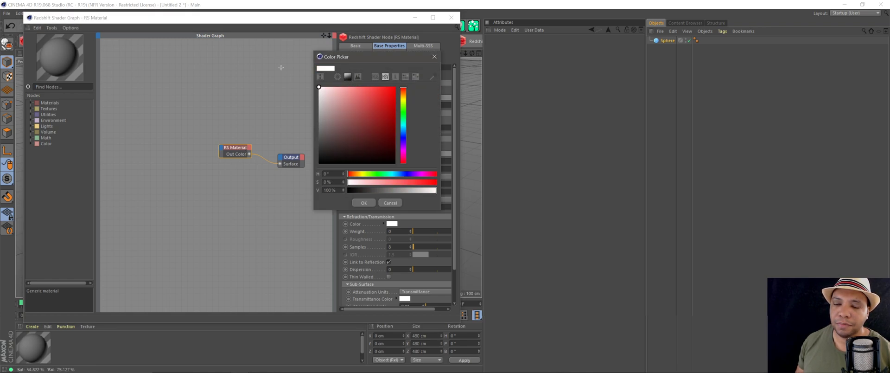
click(361, 203)
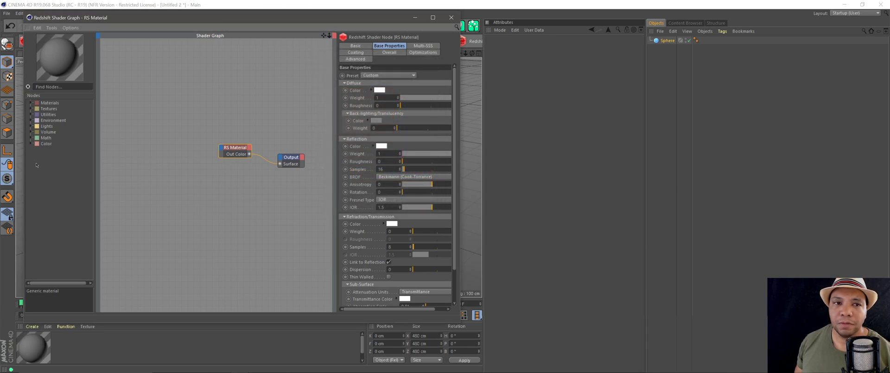
Step: Add a C4D Shader node from the C4D utilities to the shader graph, near the RS Material node
drag(224, 20, 261, 34)
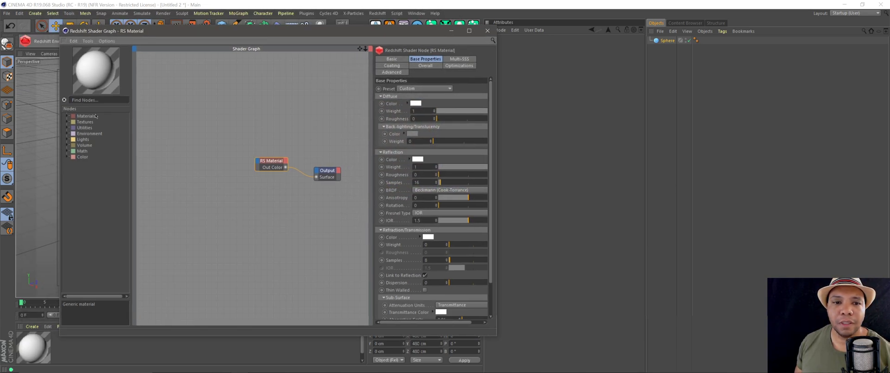
click(68, 128)
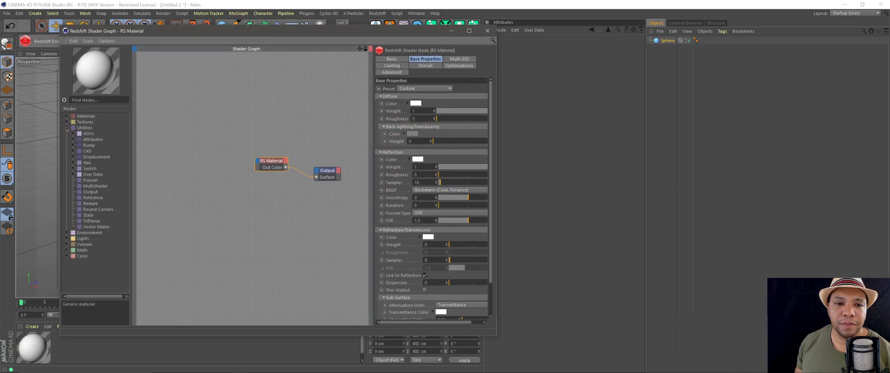
click(74, 151)
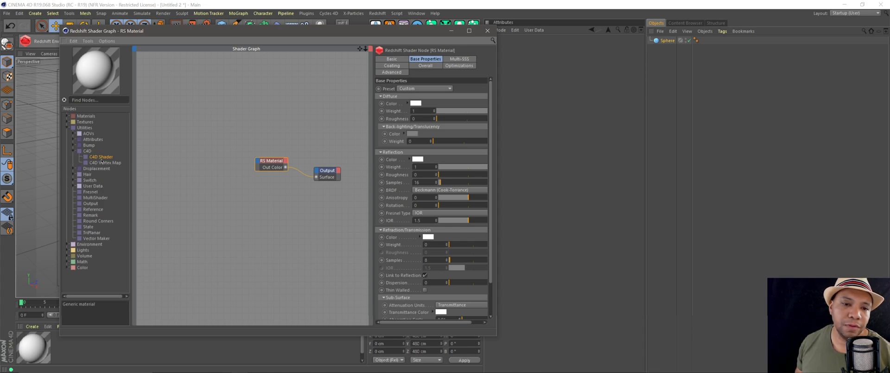
drag(207, 206, 211, 197)
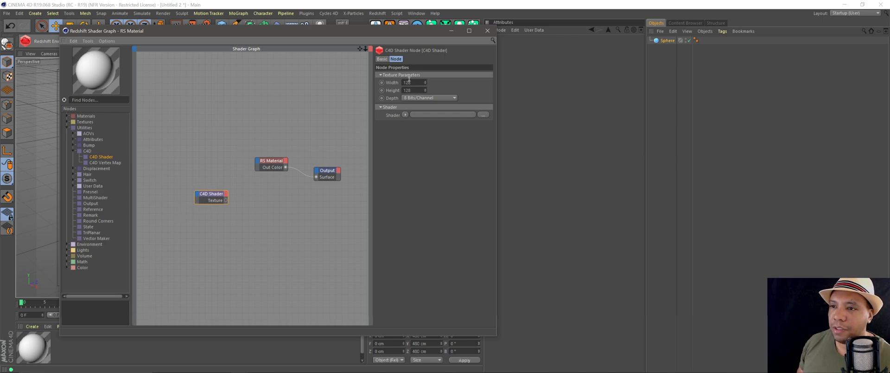
Step: Load a Noise shader into the C4D Shader node and open its settings with the graph window moved clear of them
click(405, 115)
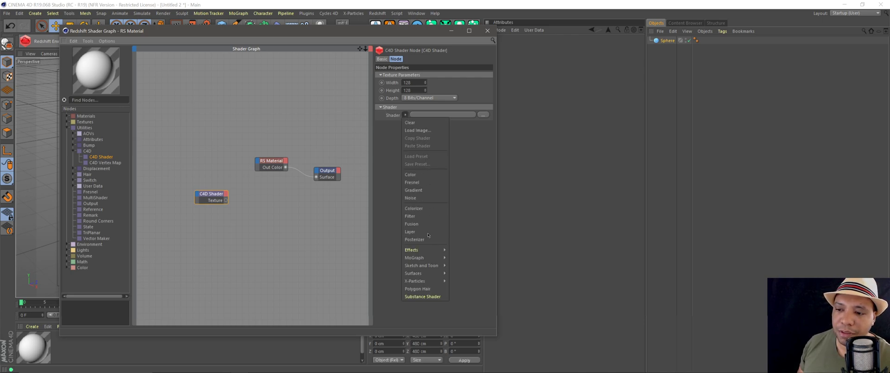
click(418, 199)
click(434, 115)
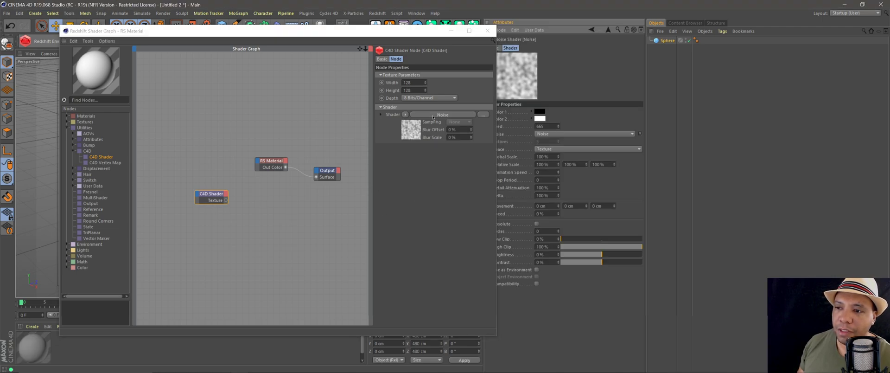
drag(417, 31, 370, 30)
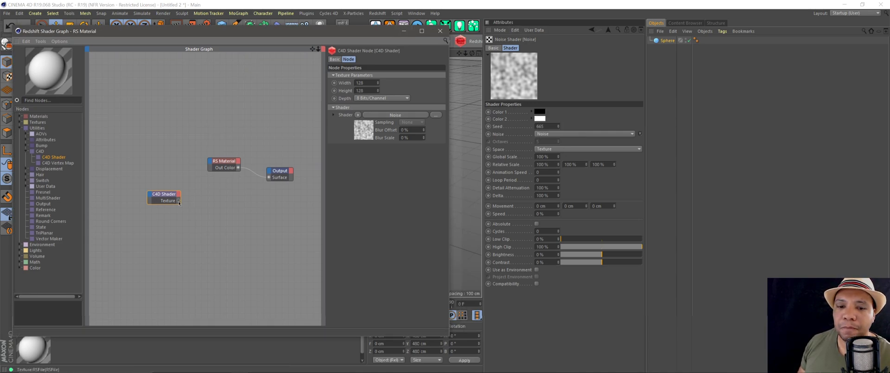
Step: Search the node list for "di" and add a Displacement node below the RS Material node
drag(210, 162, 213, 188)
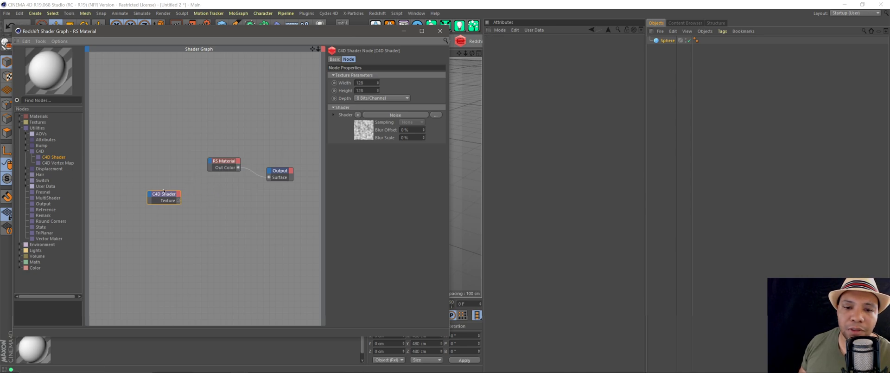
drag(168, 191, 180, 191)
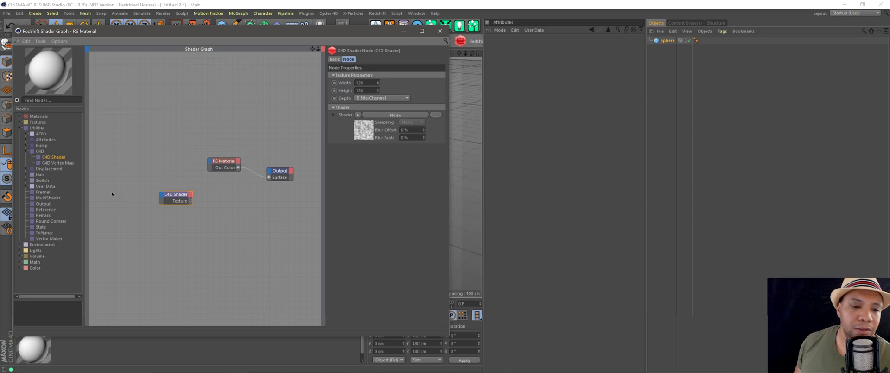
click(37, 101)
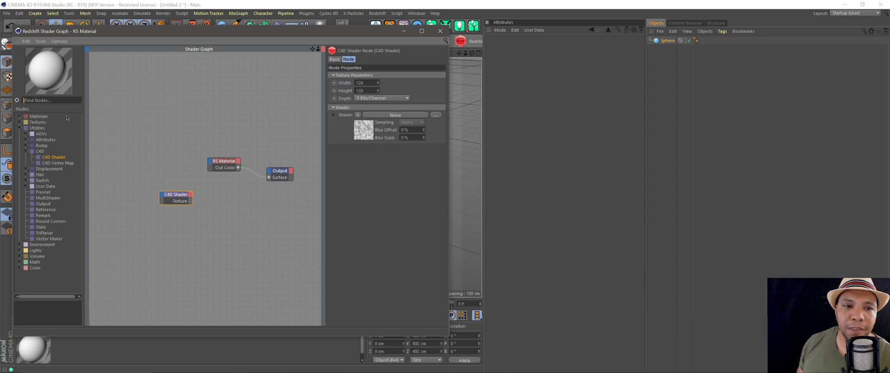
text(di)
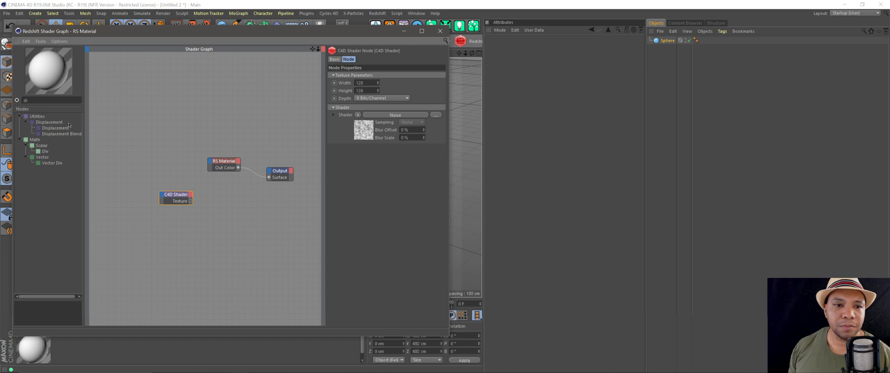
click(68, 129)
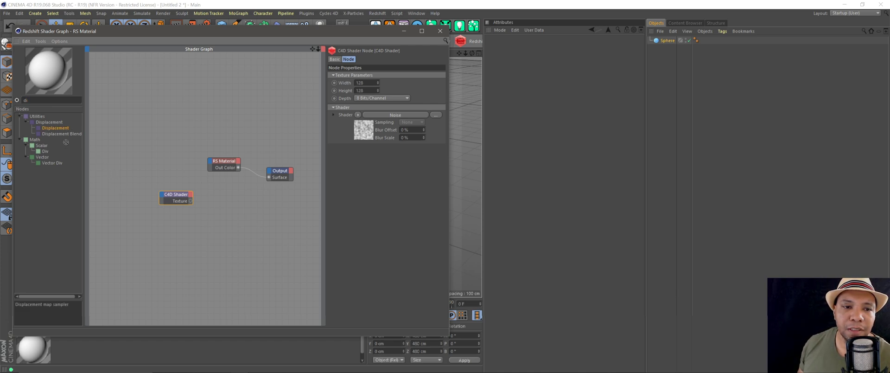
drag(217, 200, 241, 213)
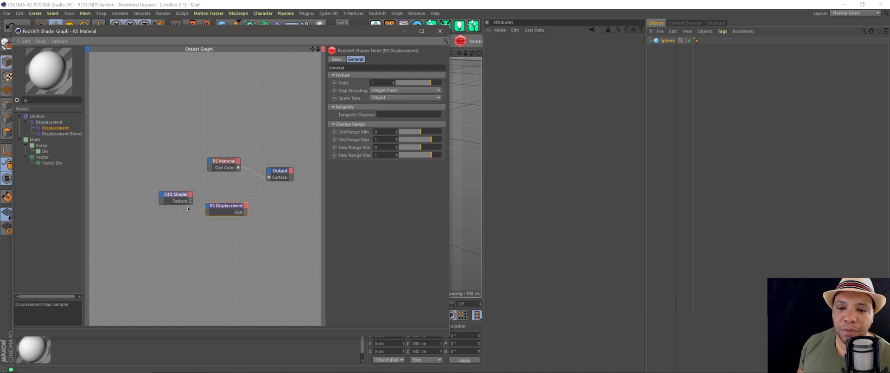
Step: Connect the RS Displacement node to the Output node's Displacement input and set its Space Type to Tangent
drag(264, 179, 270, 175)
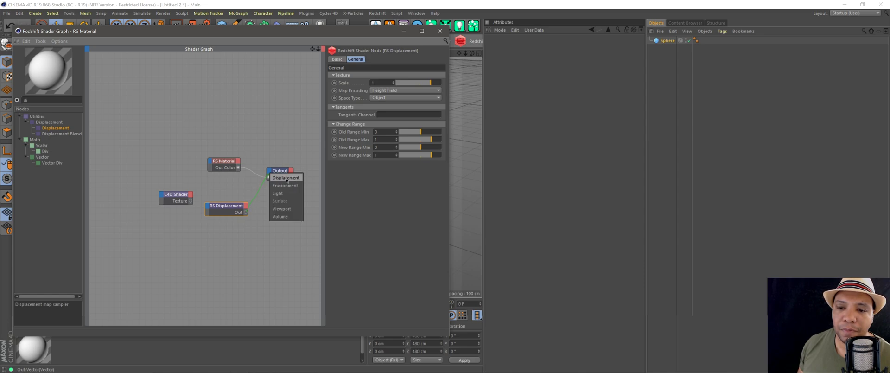
click(283, 182)
drag(231, 207, 237, 206)
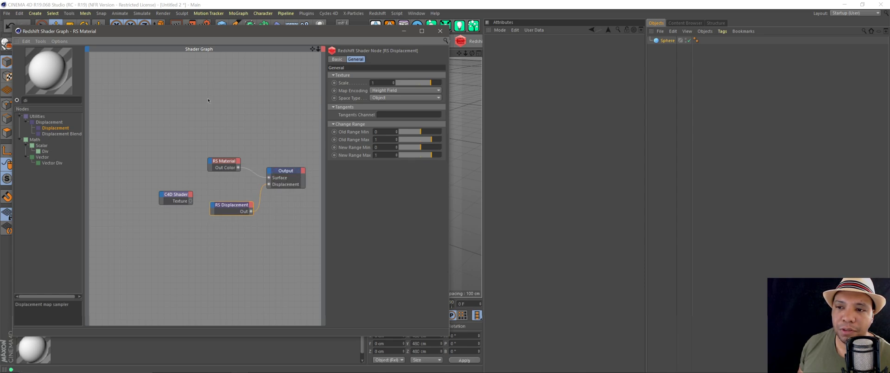
click(389, 99)
click(389, 114)
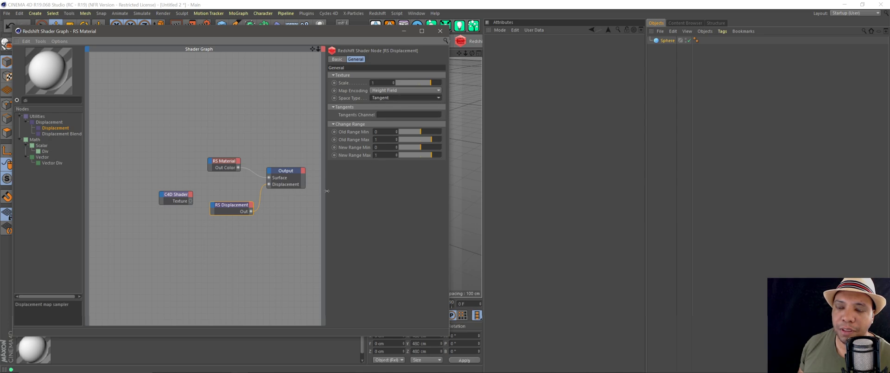
Step: Clear the node search and add a Texture node between the C4D Shader and RS Displacement nodes
drag(169, 200, 212, 207)
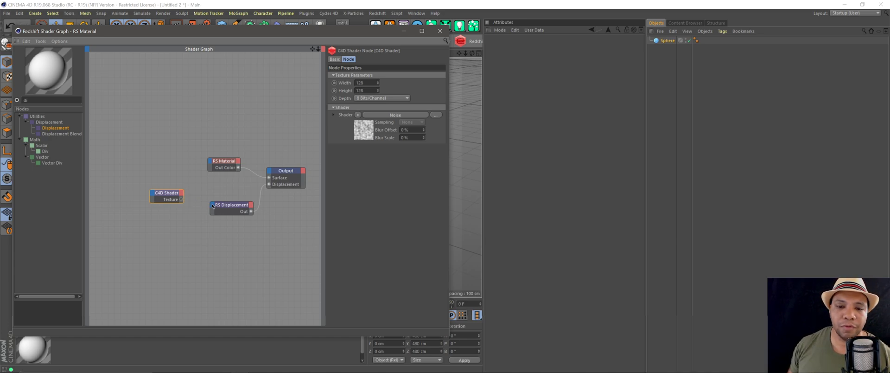
drag(167, 193, 149, 198)
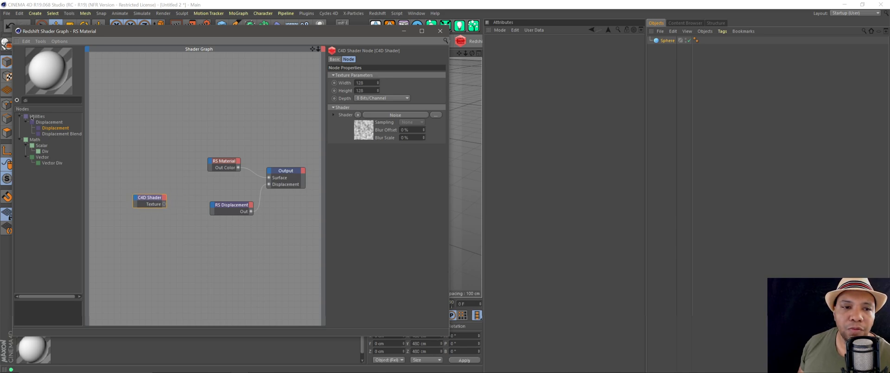
click(16, 99)
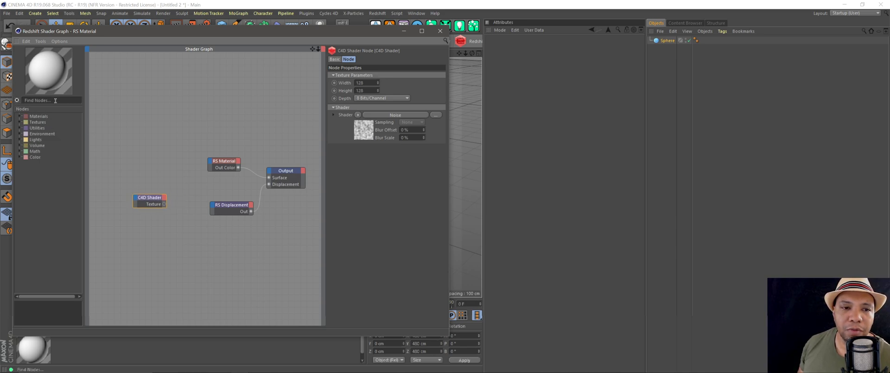
click(19, 122)
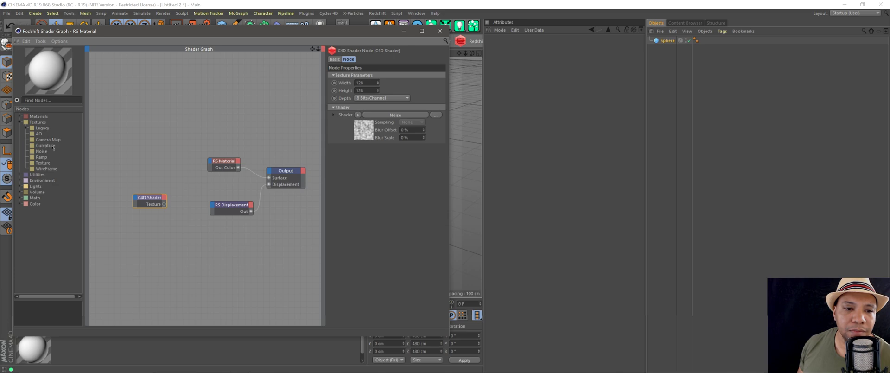
click(43, 163)
drag(46, 164, 164, 196)
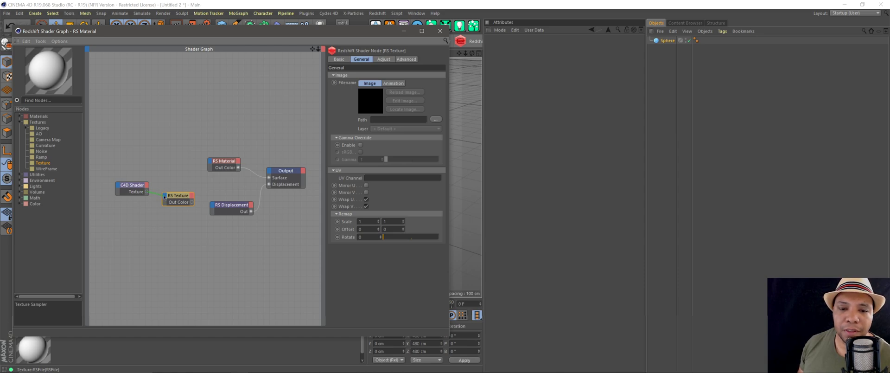
Step: Connect the C4D Shader's texture output to the RS Texture node's Tex 0 image input and reposition the RS Texture node
click(165, 197)
mouse_move(195, 211)
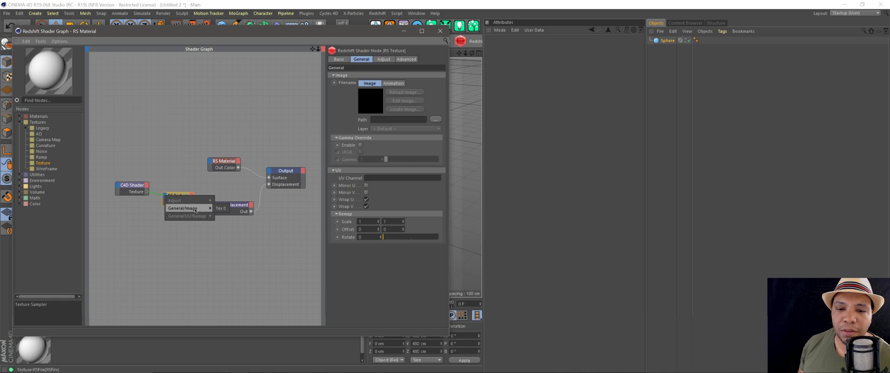
click(221, 208)
drag(194, 201, 180, 205)
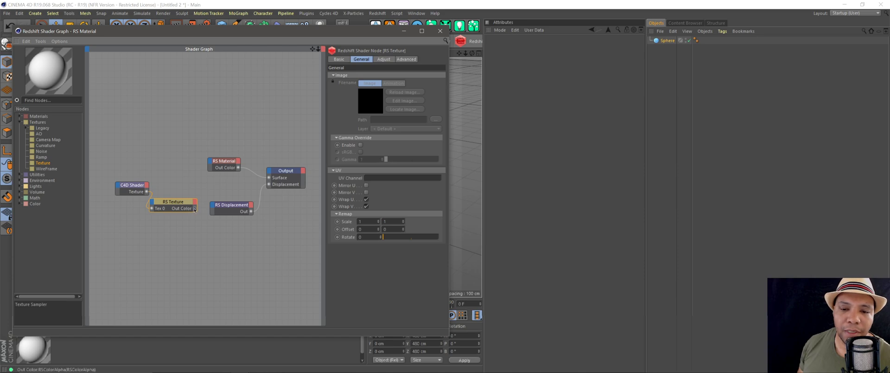
Step: Connect the RS Texture's Out Color to the RS Displacement's Tex Map input and space out the C4D Shader node
click(213, 207)
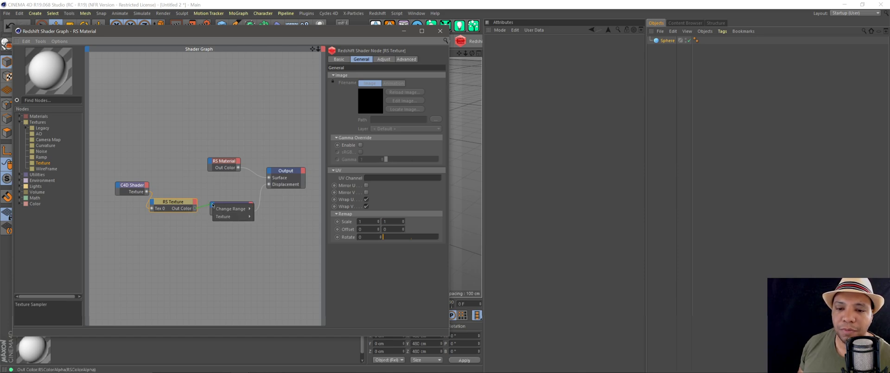
mouse_move(228, 217)
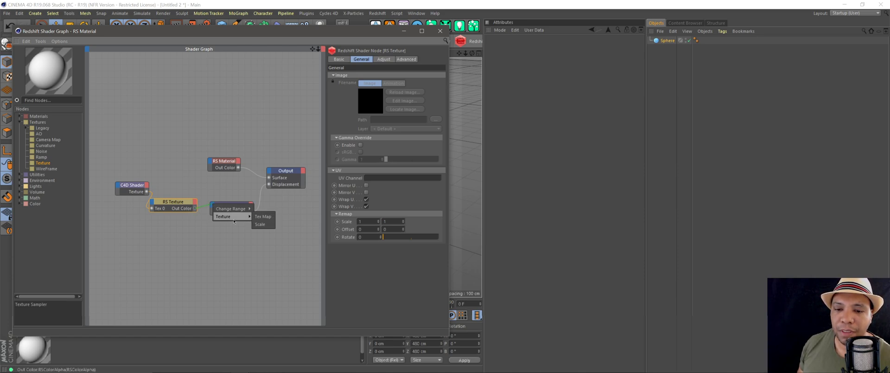
click(261, 217)
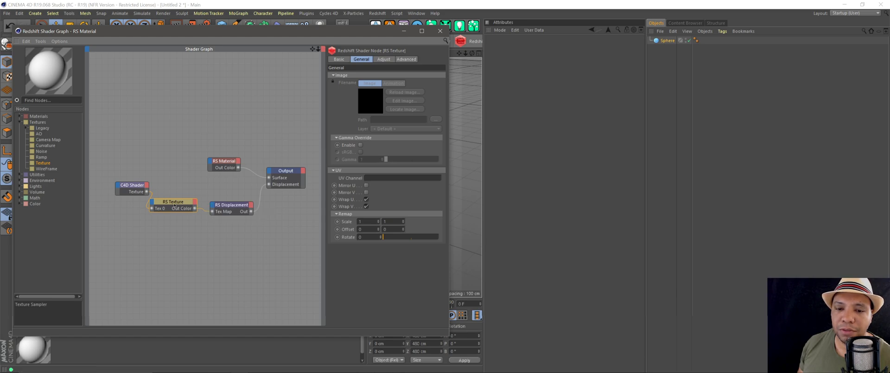
drag(136, 186, 128, 187)
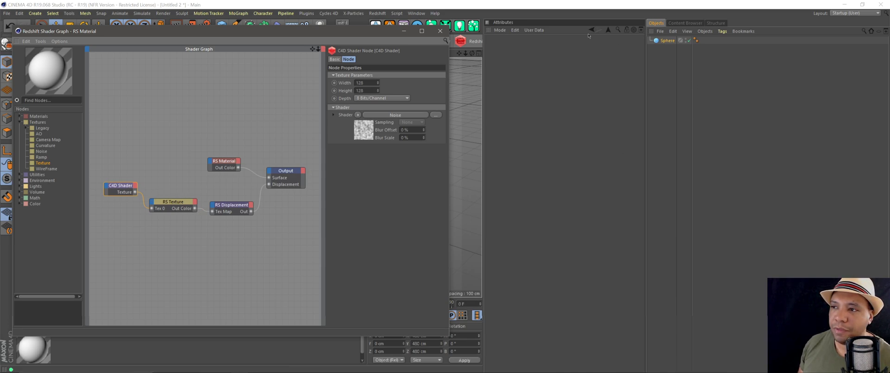
Step: Minimize the shader graph and apply the RS Material to the Sphere object
click(413, 32)
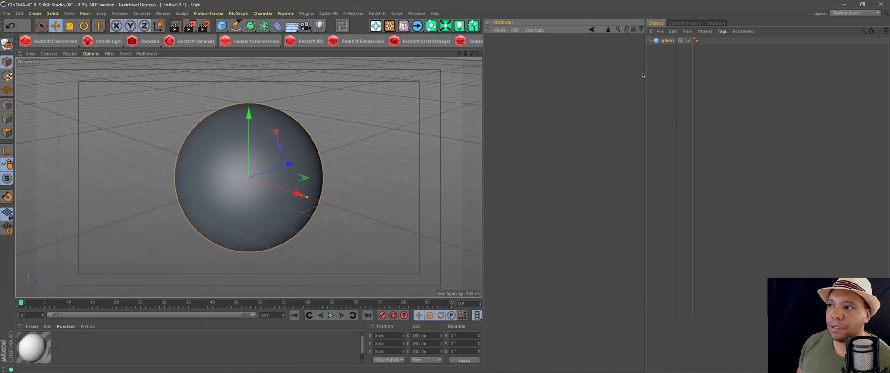
drag(39, 351, 403, 226)
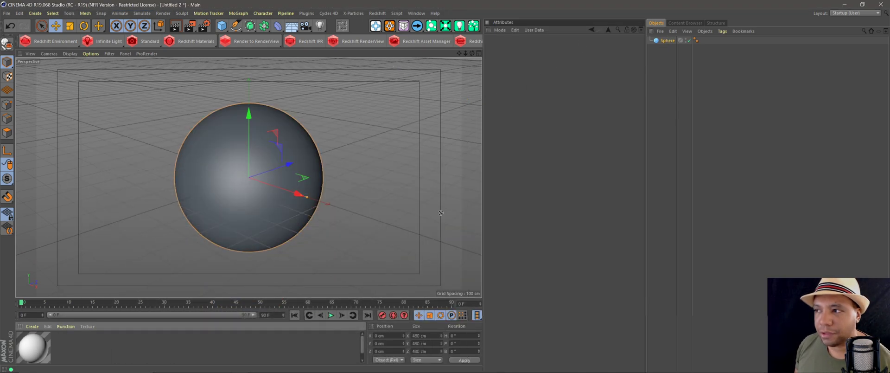
drag(664, 48, 668, 41)
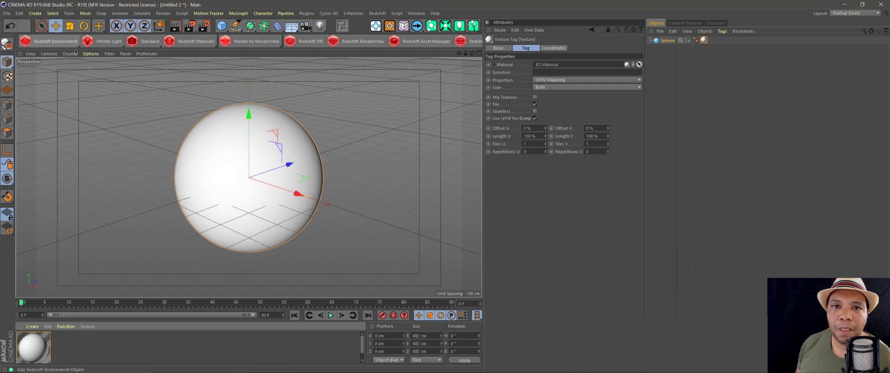
Step: Open the render settings and switch the renderer to Redshift
click(204, 25)
click(81, 24)
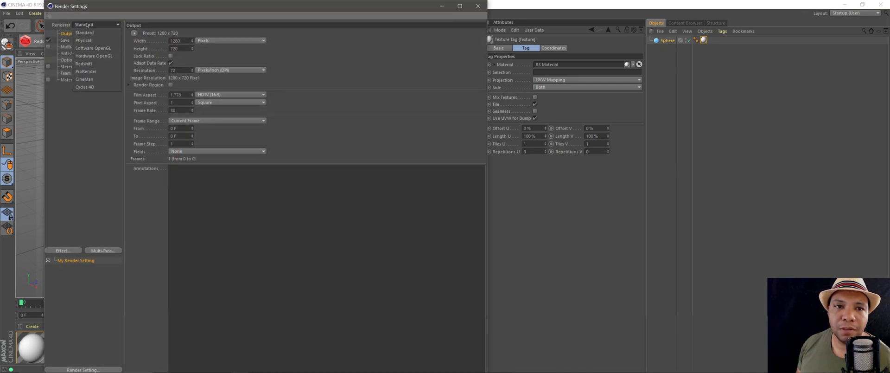
click(93, 65)
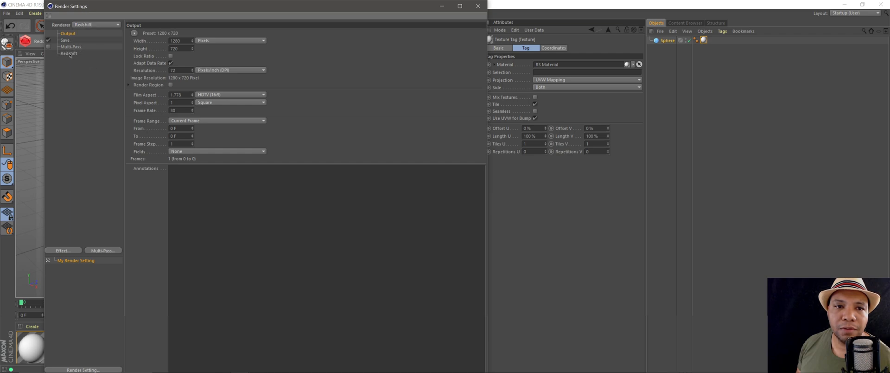
Step: Set Redshift's unified sampling Samples Max to 64 and put the render settings away
click(76, 53)
double_click(256, 105)
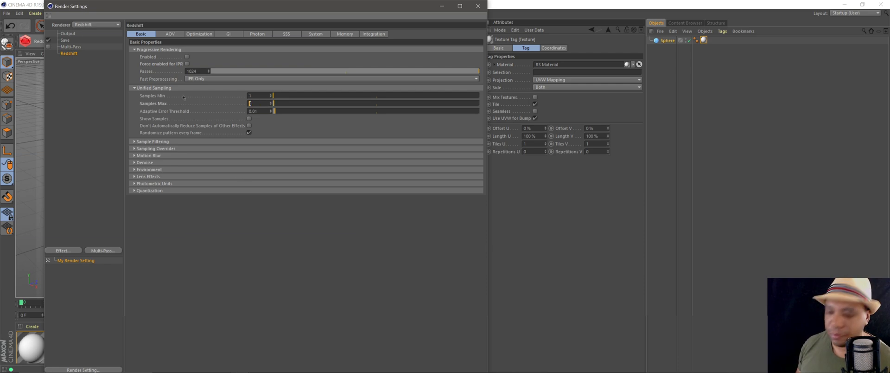
text(64)
key(Return)
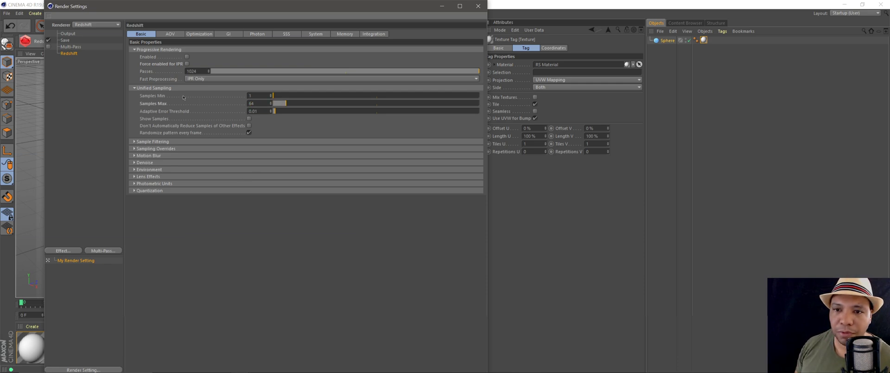
click(442, 6)
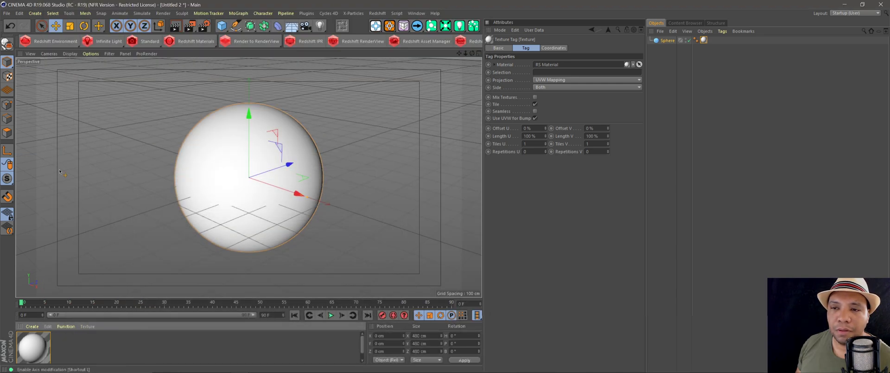
Step: Start a live render of the sphere in the Redshift RenderView, enlarging and repositioning its window
click(359, 41)
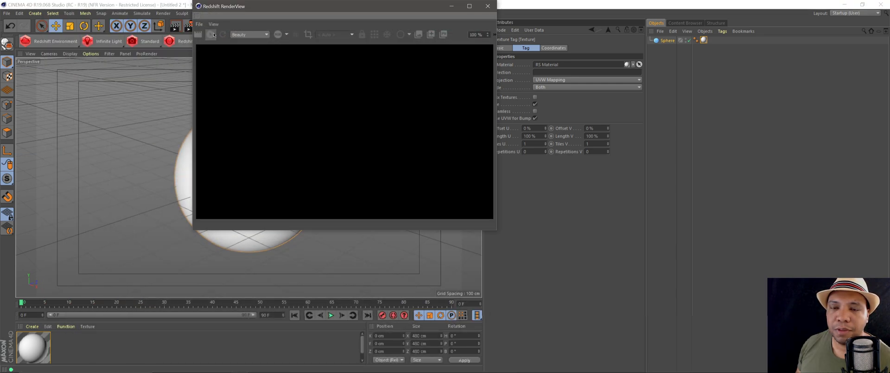
click(211, 35)
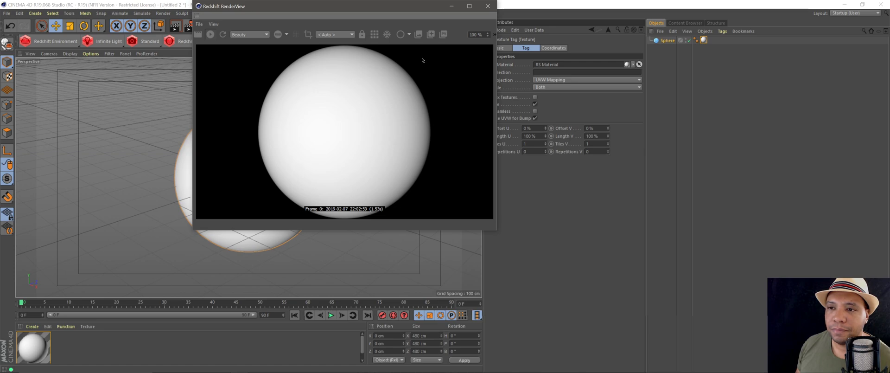
drag(497, 230, 554, 292)
drag(363, 9, 325, 31)
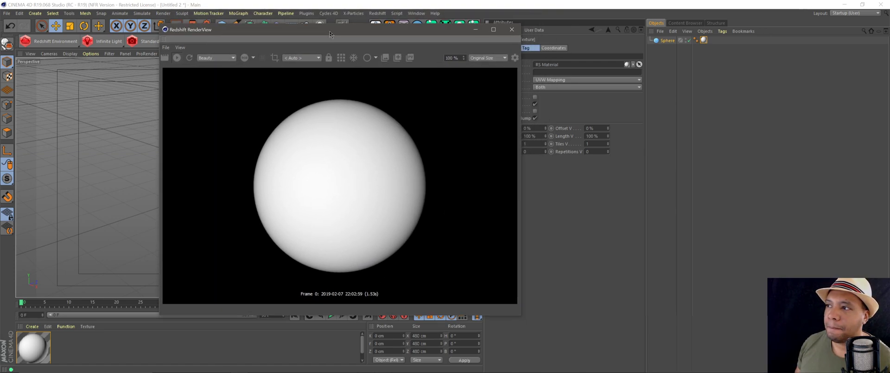
Step: Add a Redshift Object tag to the Sphere and move the RenderView clear of the tag's settings
click(668, 40)
click(721, 31)
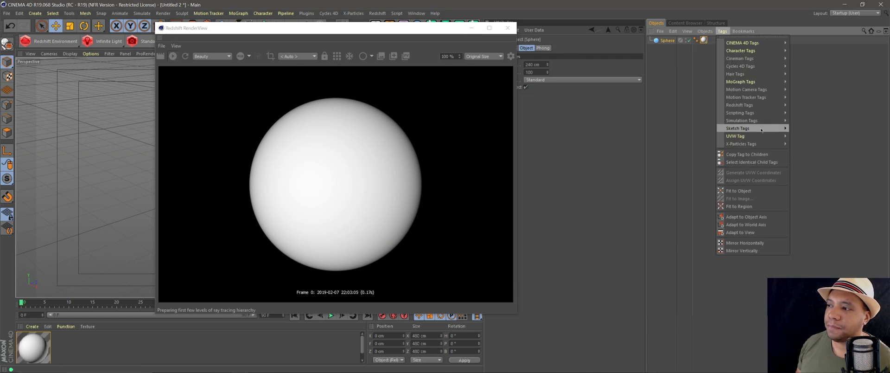
mouse_move(751, 105)
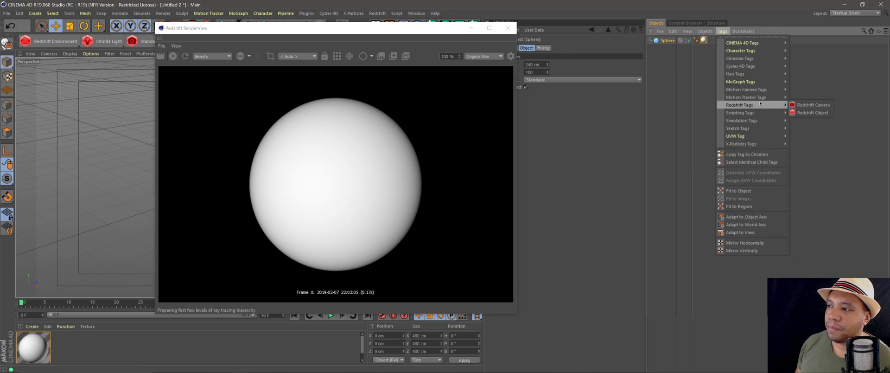
click(806, 113)
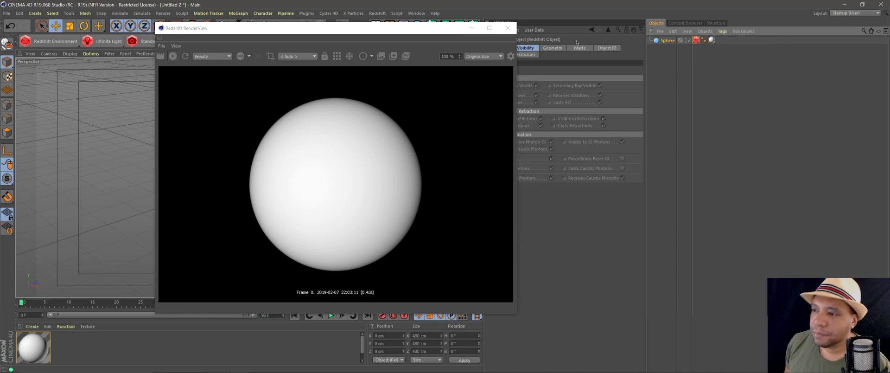
drag(444, 28, 327, 36)
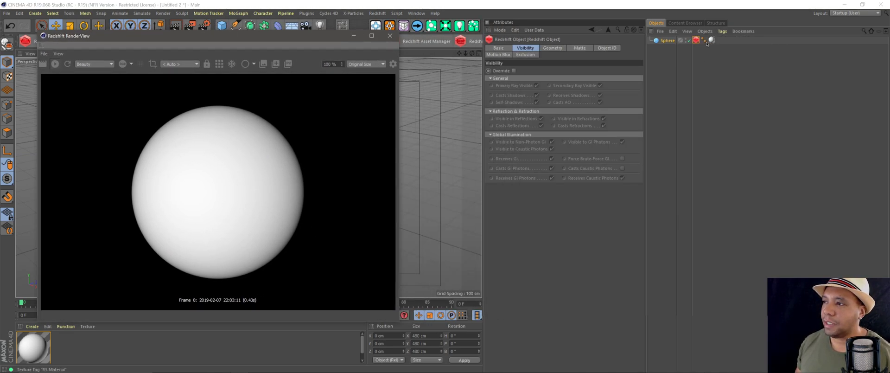
Step: Override the geometry settings in the sphere's Redshift Object tag and enable displacement
click(552, 48)
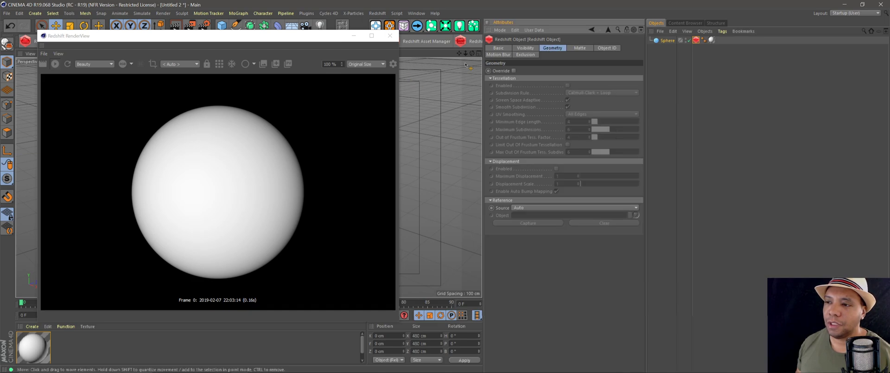
click(514, 71)
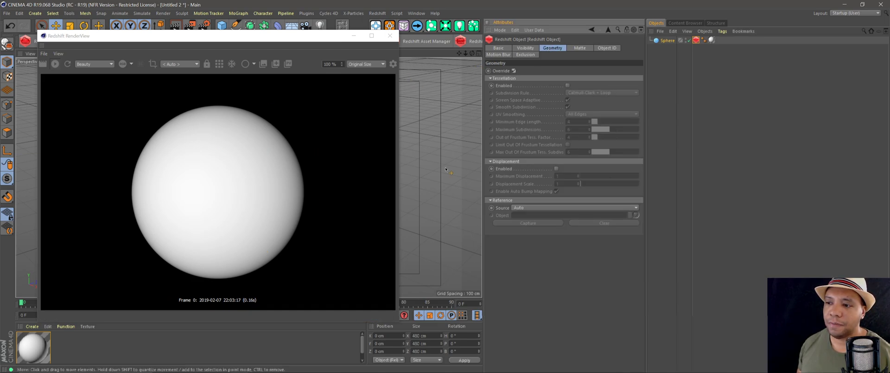
click(557, 169)
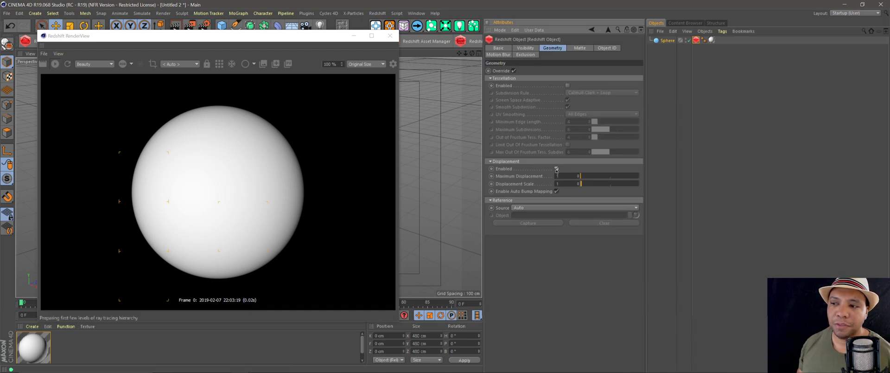
Step: Set the sphere's Maximum Displacement to 20 and its Displacement Scale to about 12.7
click(565, 176)
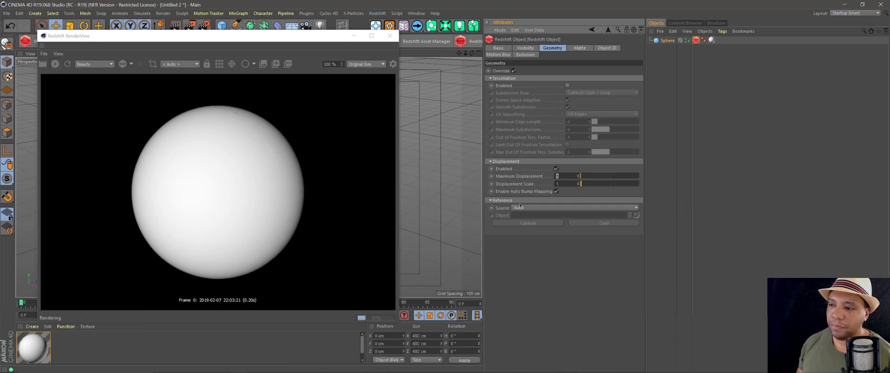
text(20)
key(Tab)
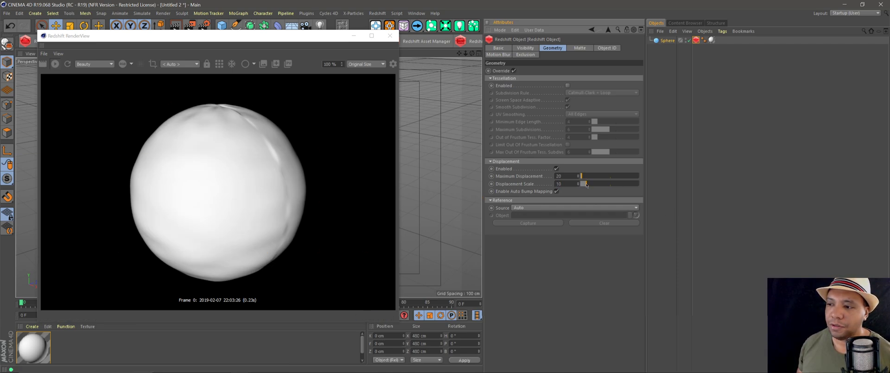
drag(589, 185, 589, 185)
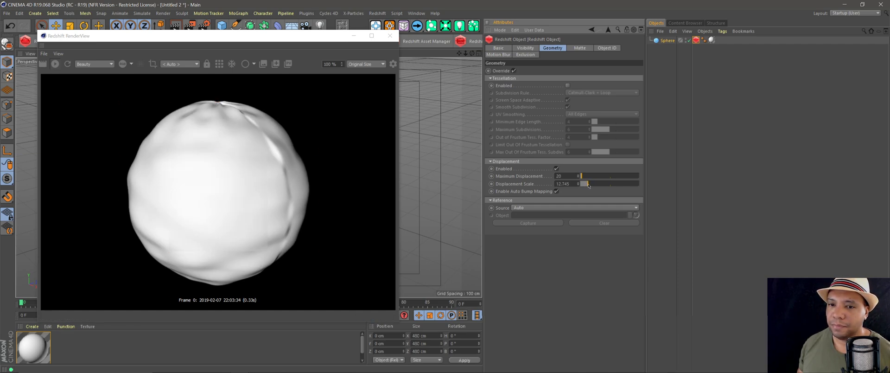
Step: Try Cubic projection on the sphere's texture tag, and return it to UVW Mapping
click(712, 40)
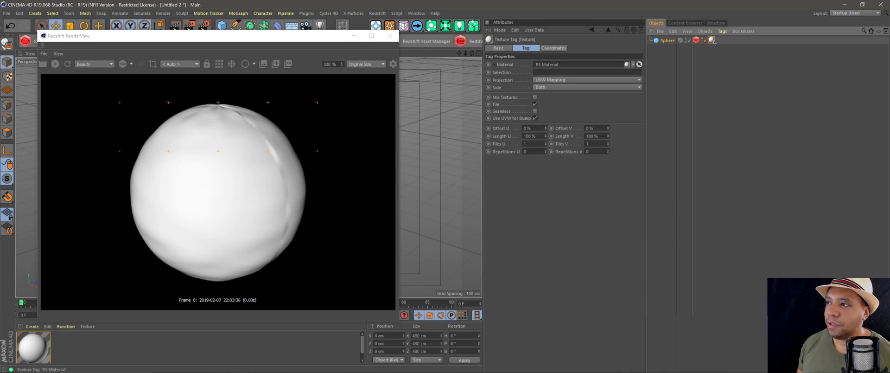
click(551, 80)
click(549, 112)
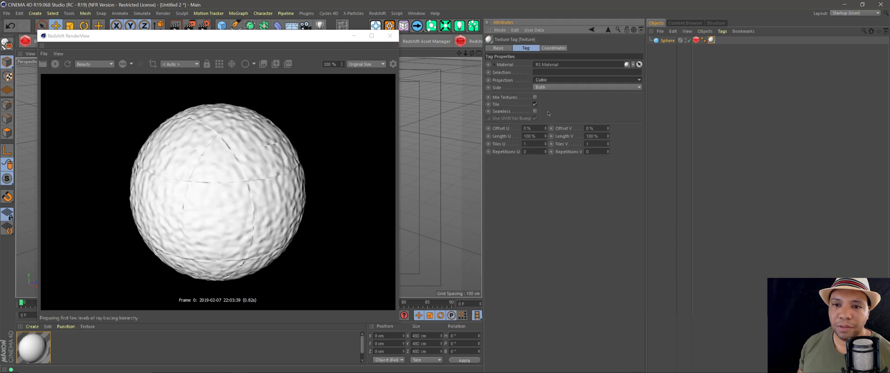
click(543, 81)
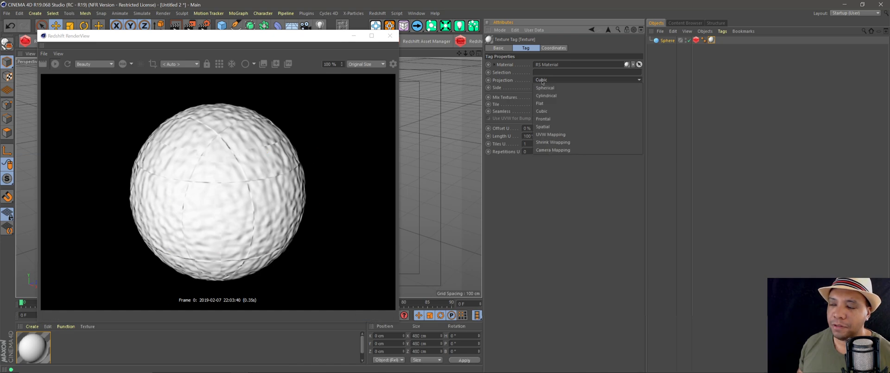
click(551, 134)
Step: Open the RS Material's shader graph from the sphere's texture tag, moving the RenderView and graph windows apart
click(243, 38)
drag(243, 38, 381, 53)
click(580, 64)
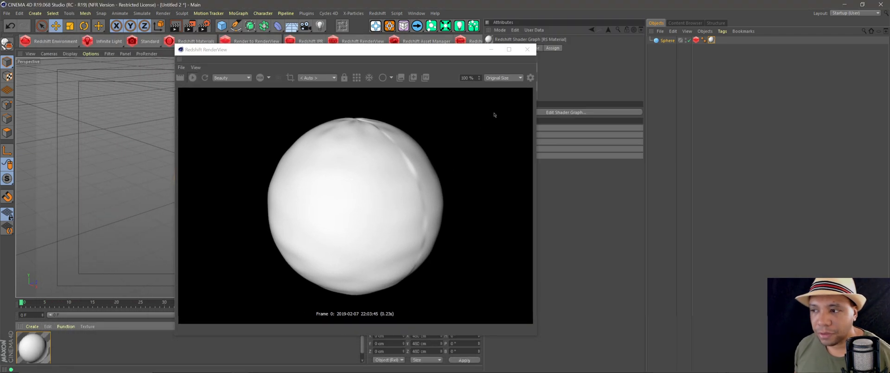
click(564, 113)
drag(255, 98, 532, 85)
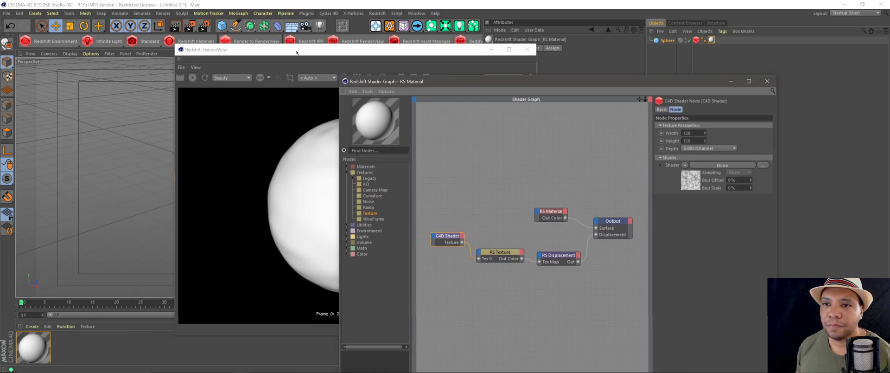
Step: Set the RenderView zoom to 50 %, shrink its window and arrange it beside the shader graph
drag(278, 49, 156, 45)
double_click(345, 73)
text(50)
key(Return)
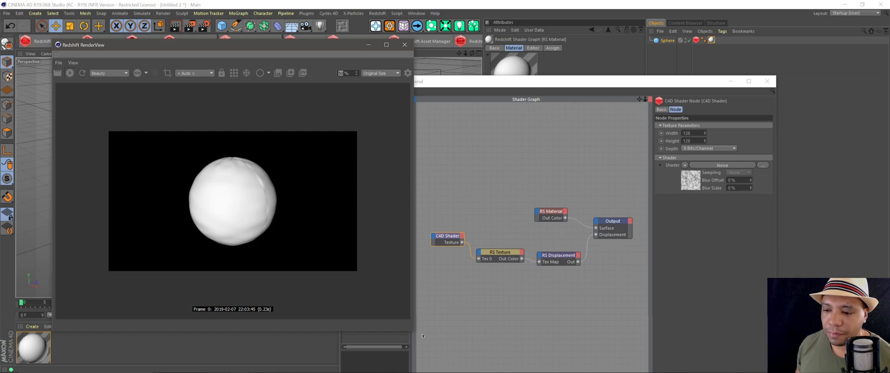
drag(413, 331, 302, 237)
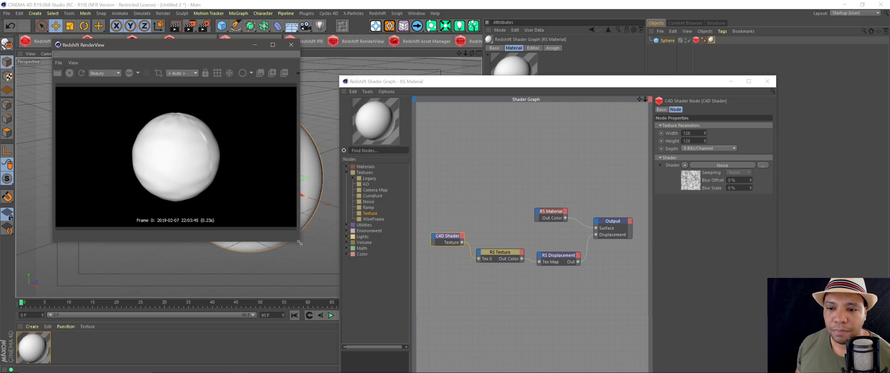
drag(177, 49, 132, 23)
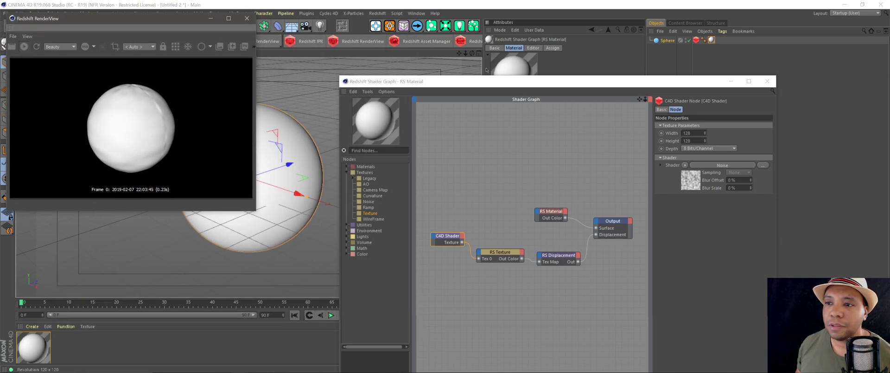
drag(460, 83, 394, 37)
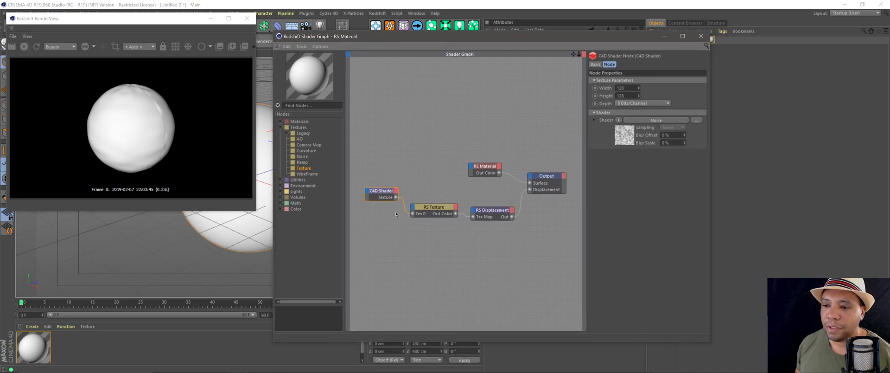
Step: Open the Noise shader of the C4D Shader node and raise its Contrast to 76 %
drag(381, 191, 384, 197)
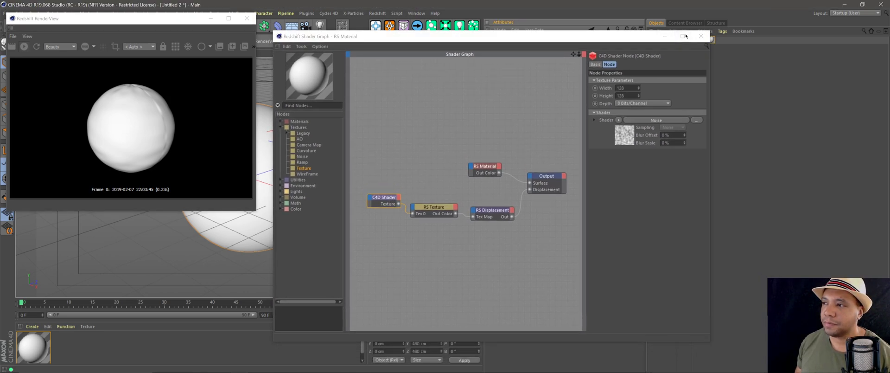
click(701, 35)
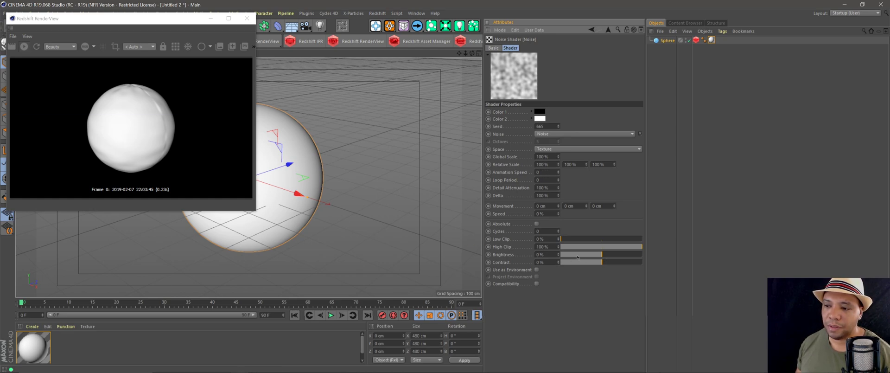
drag(606, 262, 629, 265)
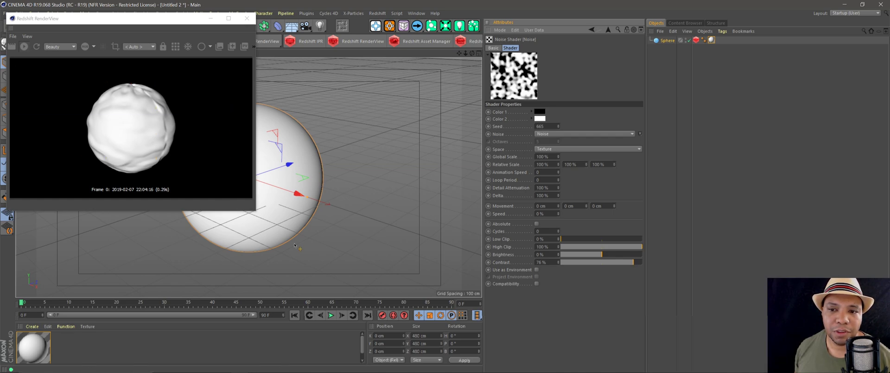
Step: Minimize the RenderView, and add a standard Redshift camera and look through it
drag(96, 24, 483, 53)
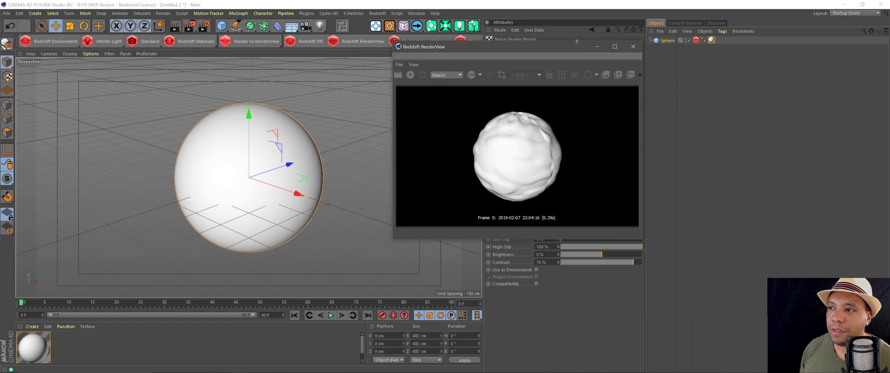
click(598, 47)
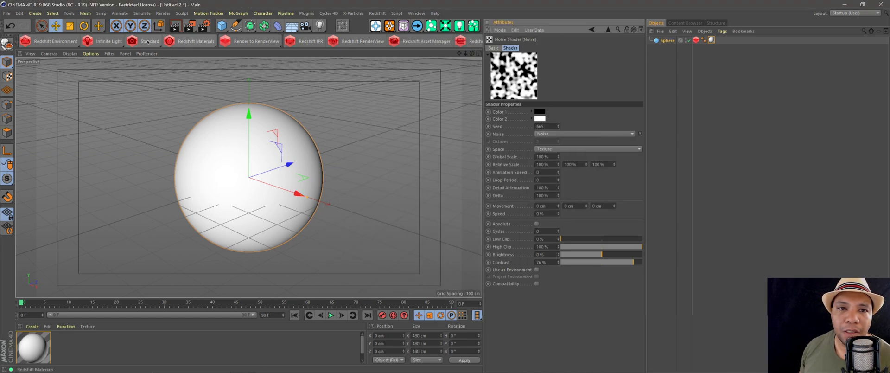
click(139, 40)
click(177, 50)
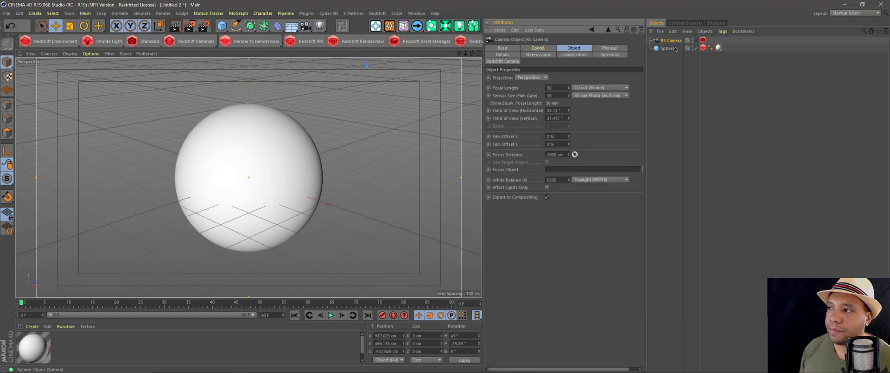
Step: Zero the RS Camera's X, Y and Z position and its heading and pitch rotation
click(538, 48)
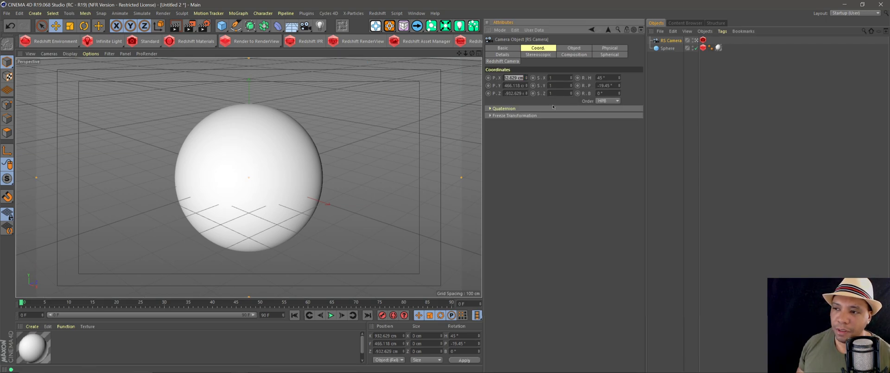
text(0)
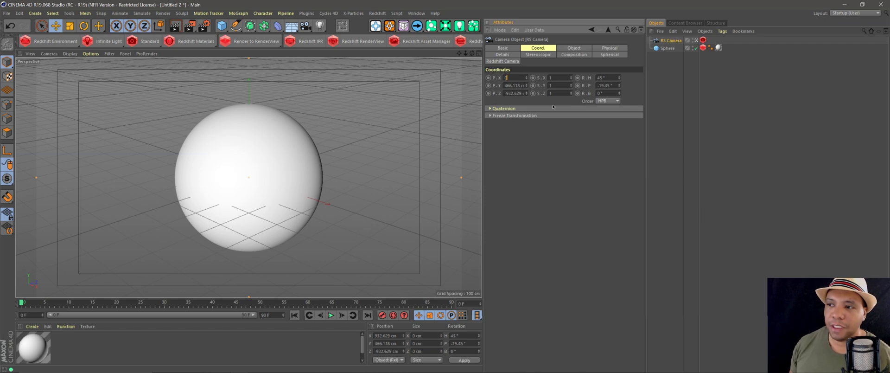
key(Tab)
text(0)
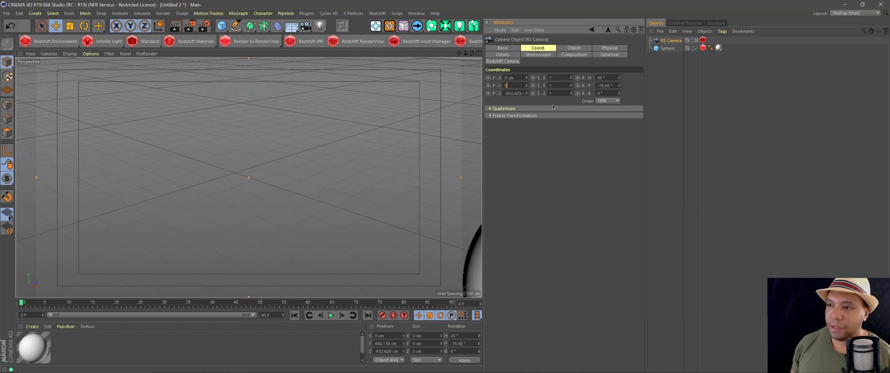
key(Tab)
text(0)
key(Tab)
key(Tab)
text(0)
key(Tab)
text(0)
key(Return)
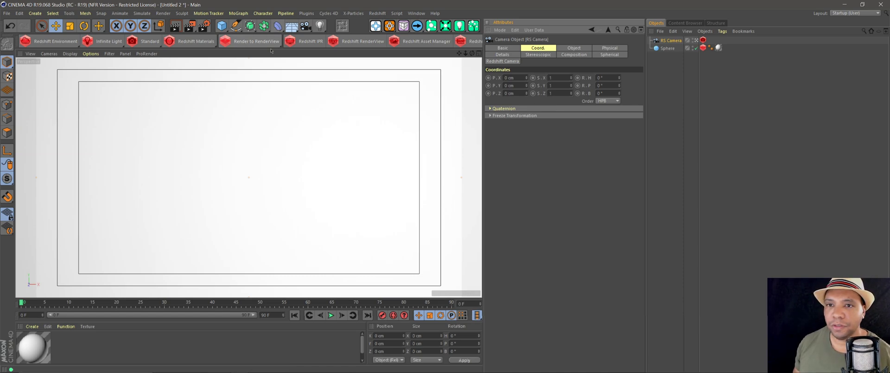
Step: Pull the RS Camera straight back to about -1155 cm in Z so the whole sphere fits the frame
click(478, 53)
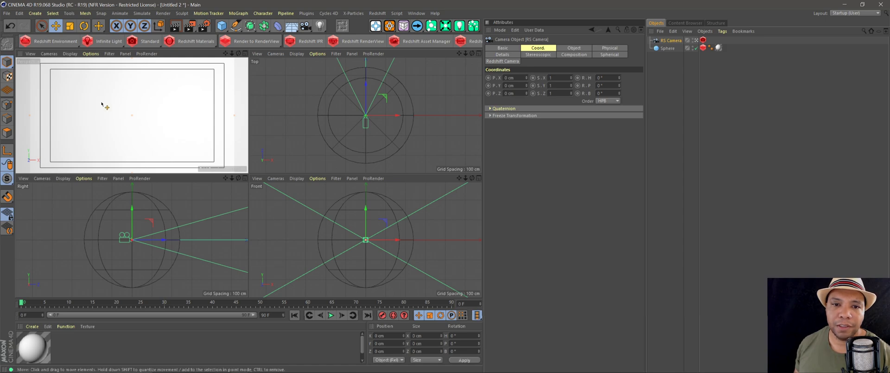
scroll(101, 104, down, 5)
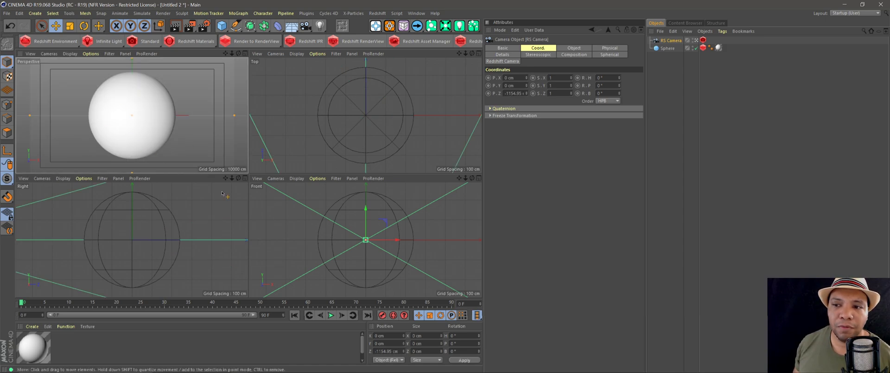
click(245, 53)
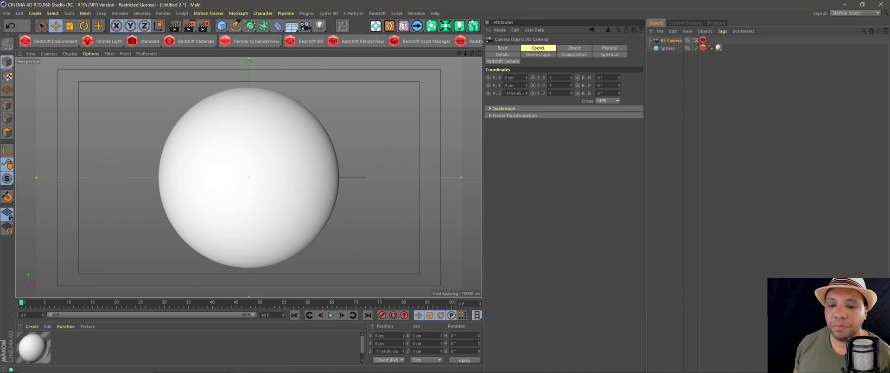
Step: Restore the Redshift RenderView and place it over the viewport, clear of the material thumbnails
click(267, 358)
click(333, 339)
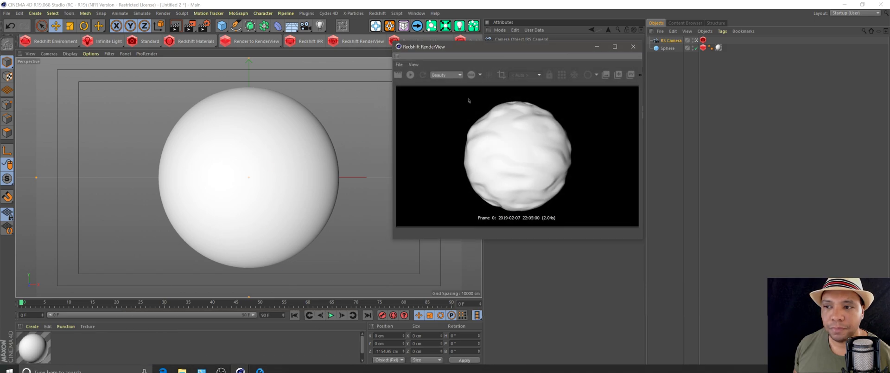
drag(480, 51, 88, 20)
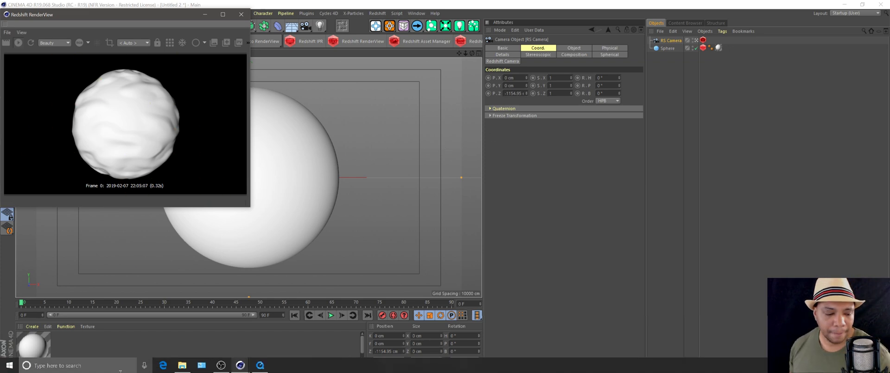
drag(193, 17, 221, 59)
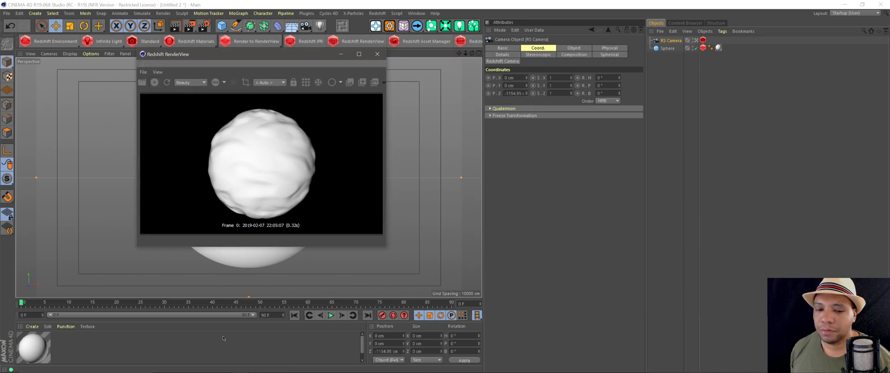
Step: Set the RS Material node's diffuse color to black in the shader graph and close the graph
double_click(41, 351)
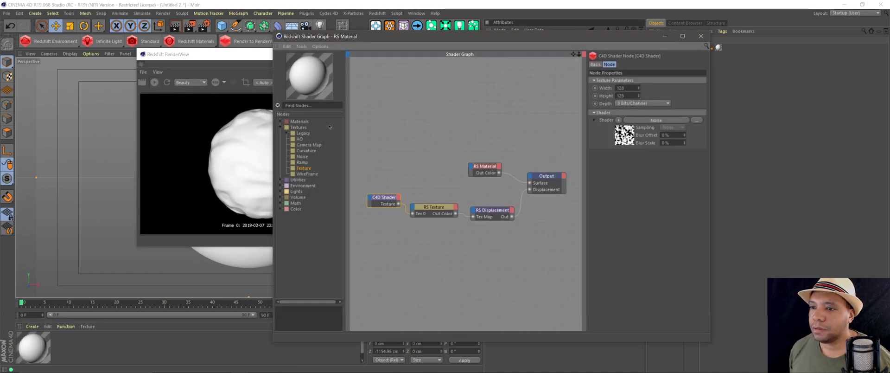
drag(466, 165, 458, 163)
click(642, 88)
drag(585, 113, 585, 139)
click(615, 180)
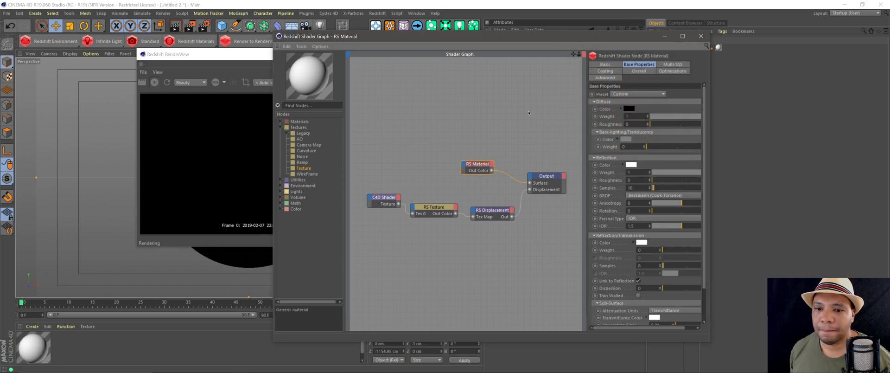
click(700, 36)
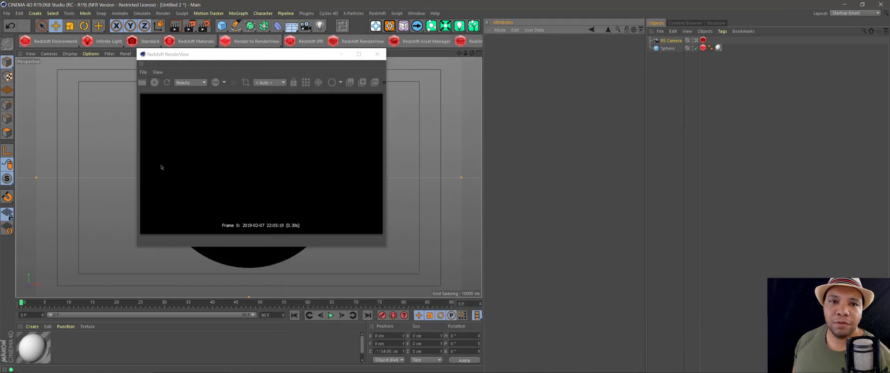
Step: Add a Redshift dome light, show its general settings and widen the Attributes area so the dome map file path is fully accessible
click(108, 41)
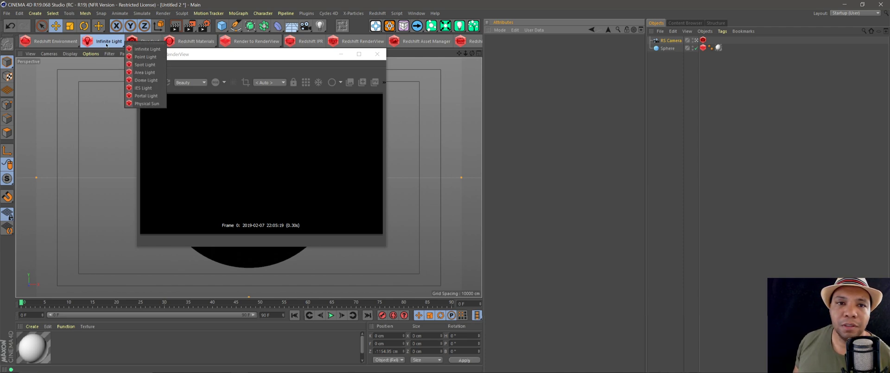
click(140, 80)
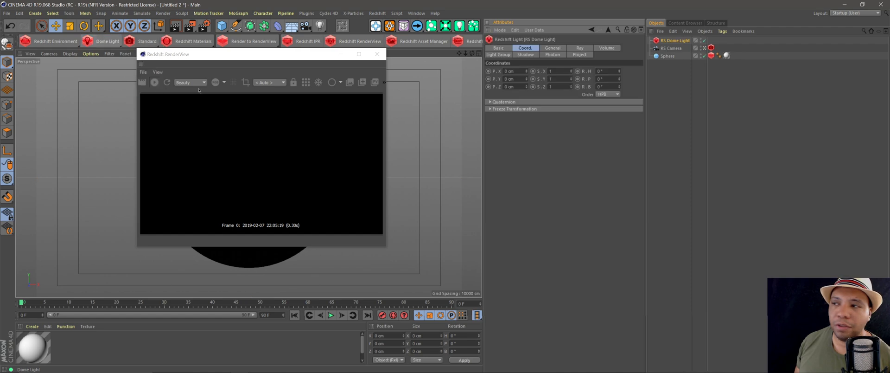
click(560, 49)
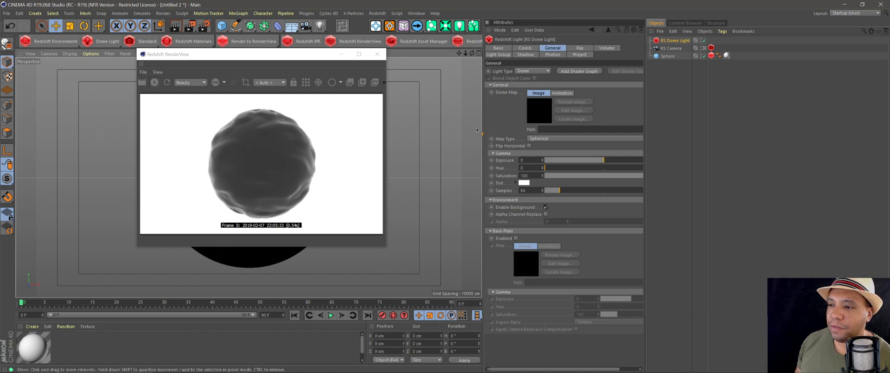
drag(483, 128, 420, 136)
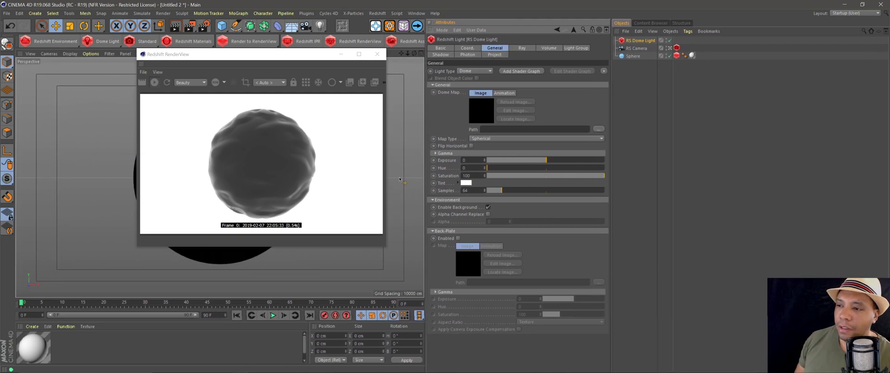
Step: Load studio010.hdr from the Organic Ball project's C4D/tex folder as the dome light's map
click(598, 129)
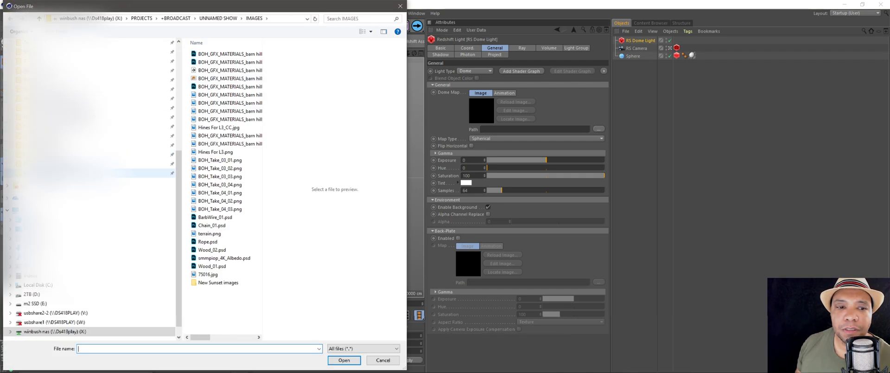
click(93, 155)
click(93, 145)
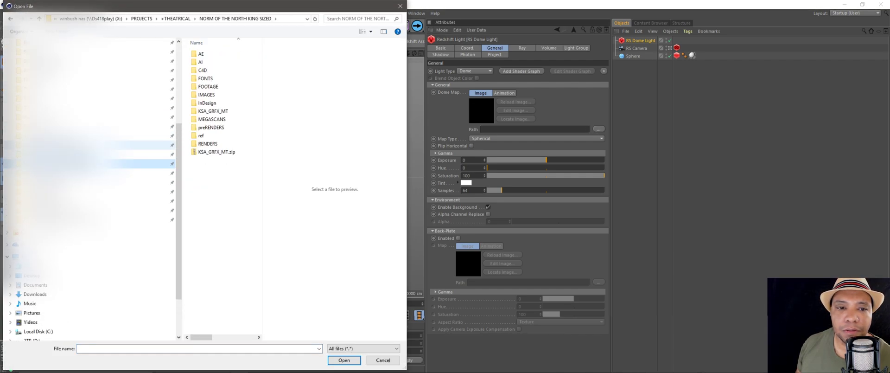
click(93, 155)
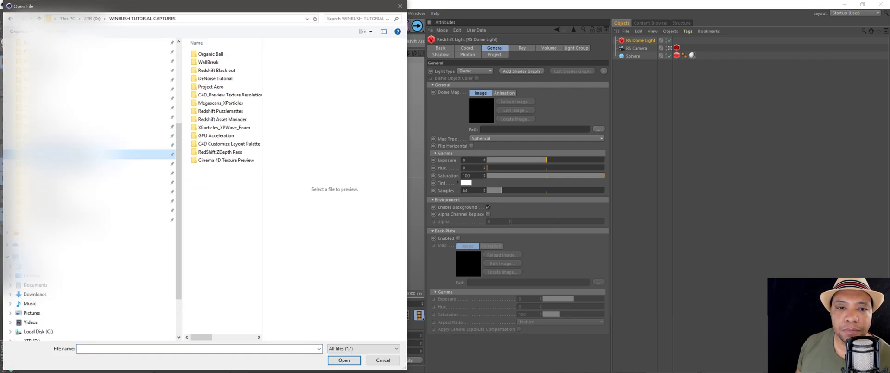
double_click(209, 54)
click(205, 61)
double_click(205, 62)
double_click(204, 54)
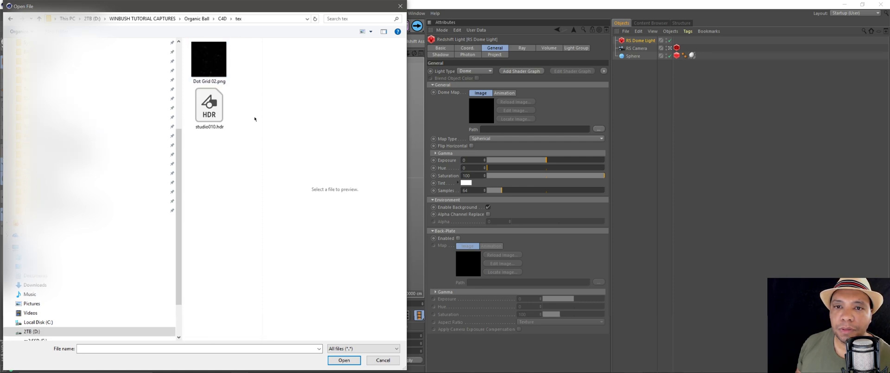
click(219, 108)
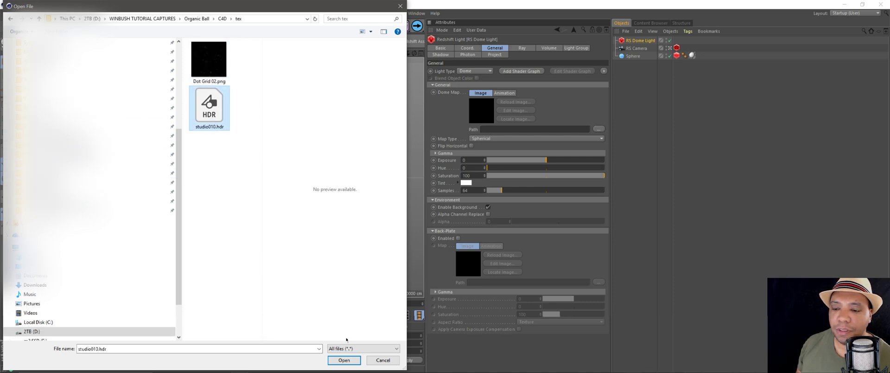
click(344, 360)
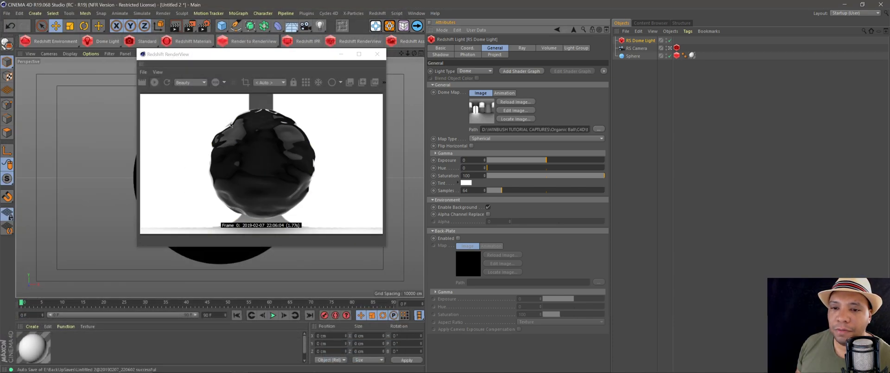
Step: Check the GlueBall reference clip, then disable the dome light's background and enable Alpha Channel Replace
click(260, 366)
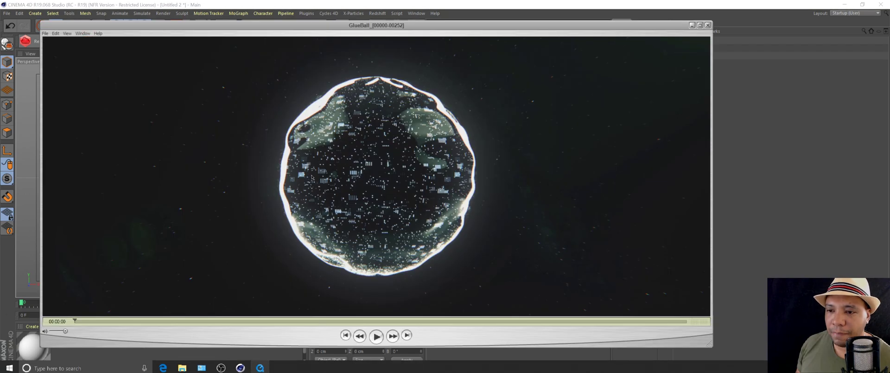
click(691, 25)
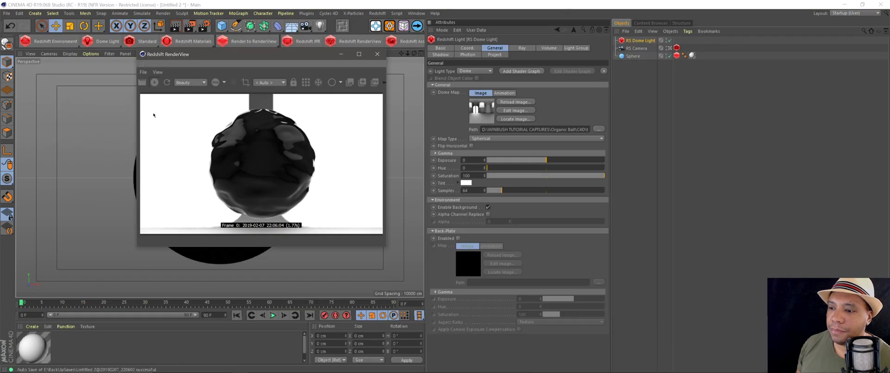
click(458, 208)
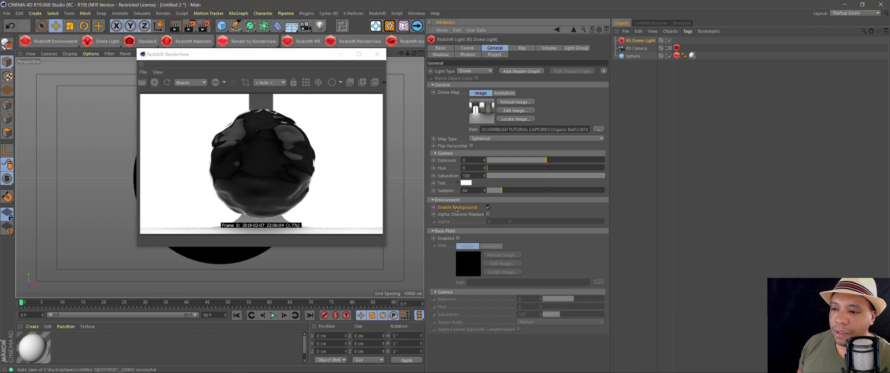
click(487, 207)
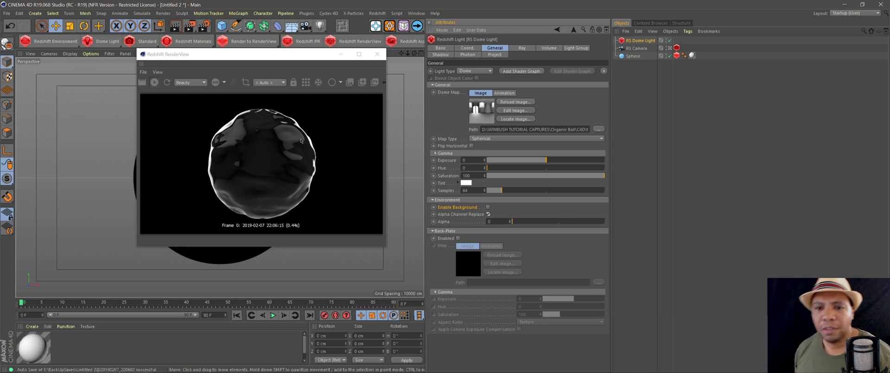
drag(267, 56, 249, 51)
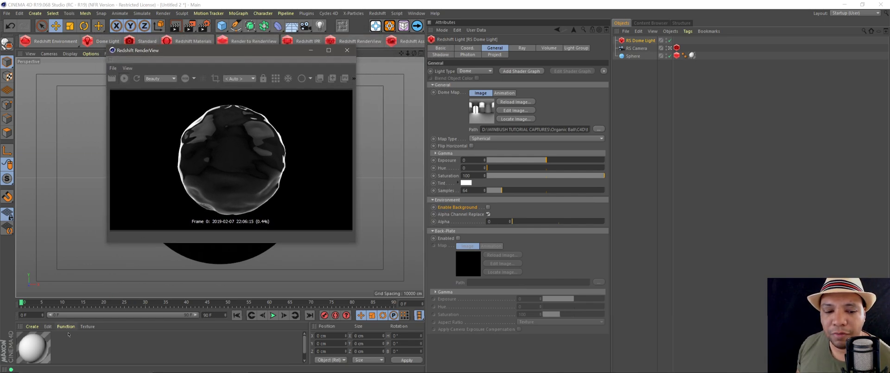
Step: Open the noise shader feeding the RS Material's displacement and set its animation speed to 2
click(33, 348)
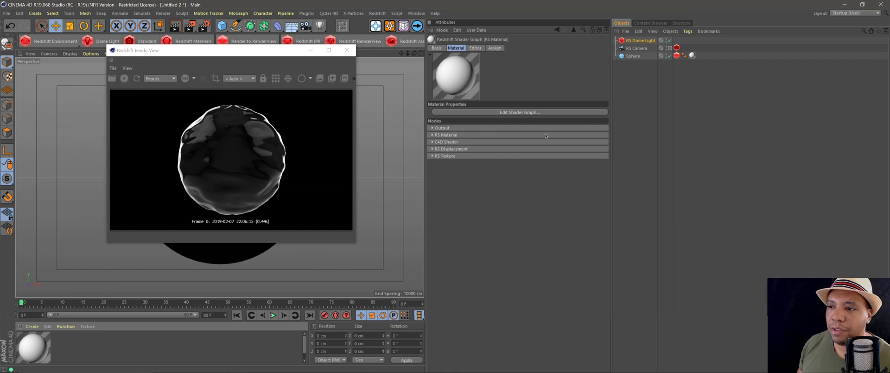
click(514, 112)
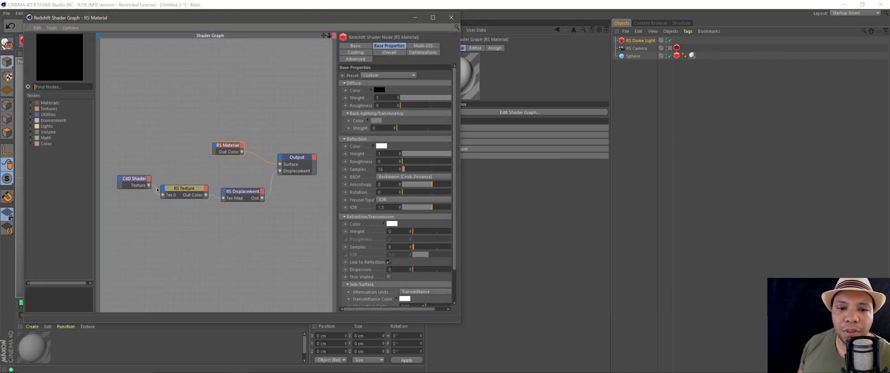
click(135, 182)
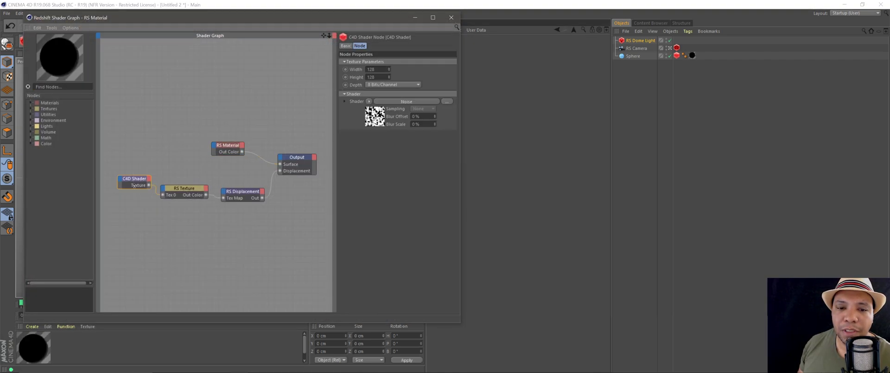
click(403, 101)
click(416, 18)
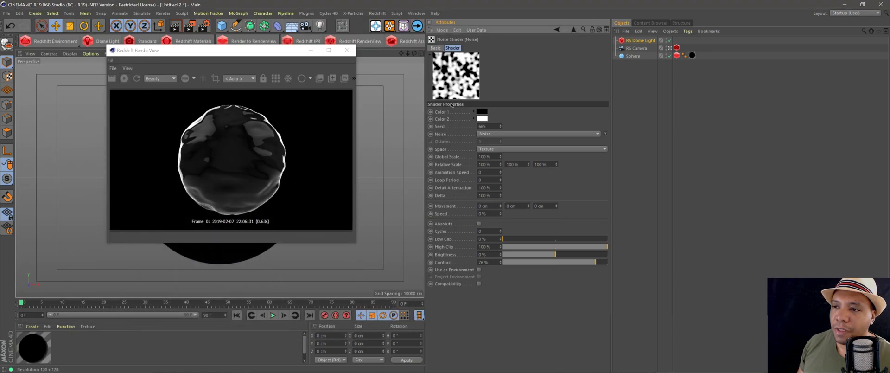
double_click(481, 172)
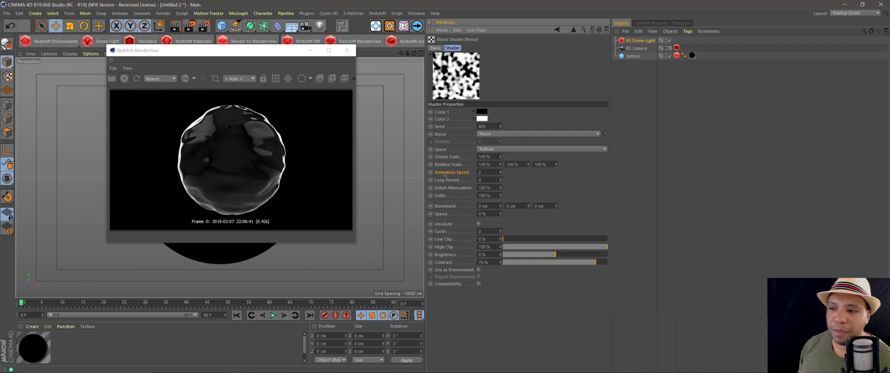
Step: Move the Redshift RenderView clear of the viewport's sphere and check the GlueBall reference clip again
drag(232, 50, 523, 102)
click(259, 365)
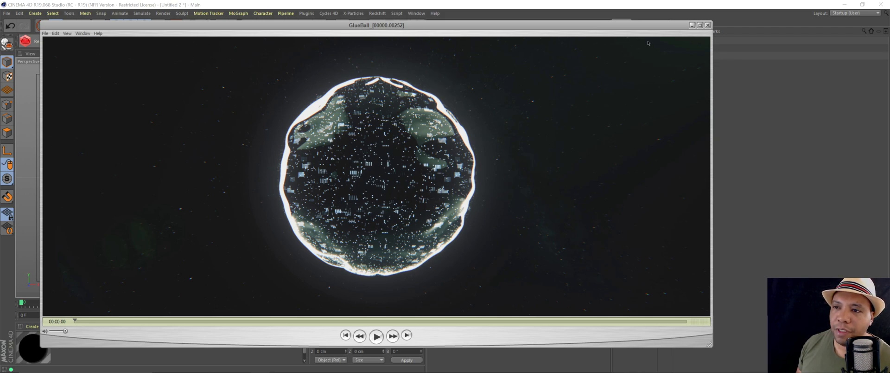
click(692, 26)
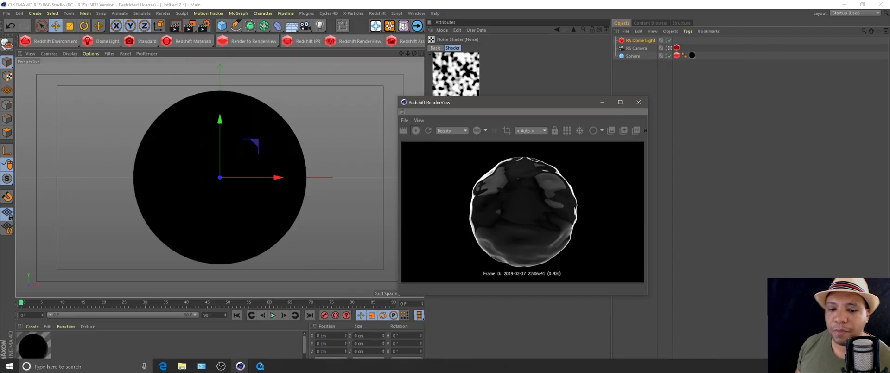
Step: Launch JSplacement, open its dotGrid generator and generate a dot displacement map
click(9, 365)
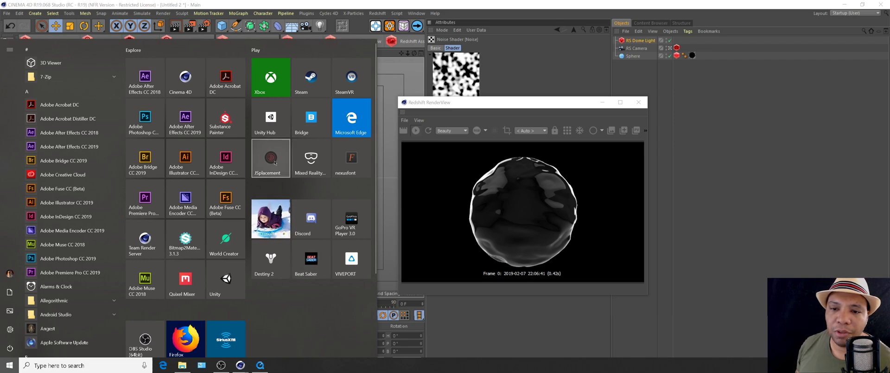
click(275, 163)
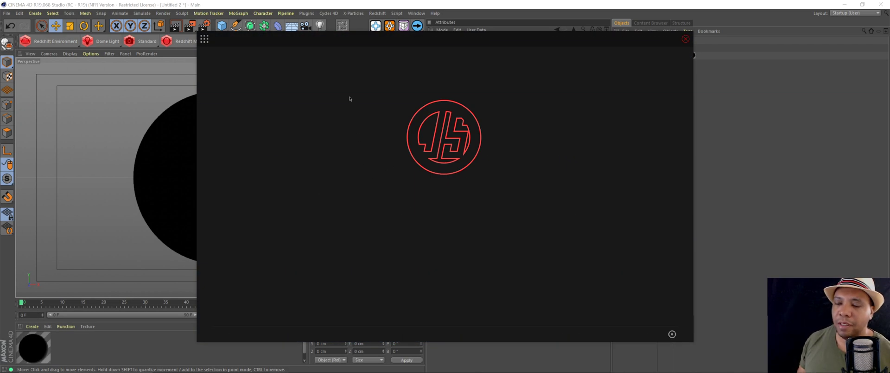
click(205, 39)
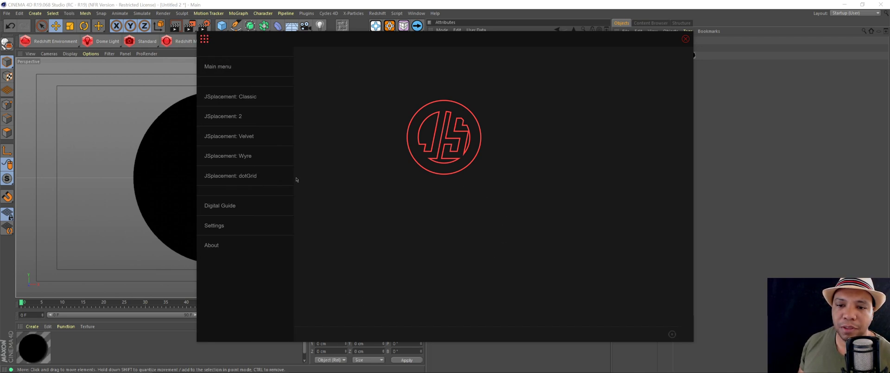
click(234, 177)
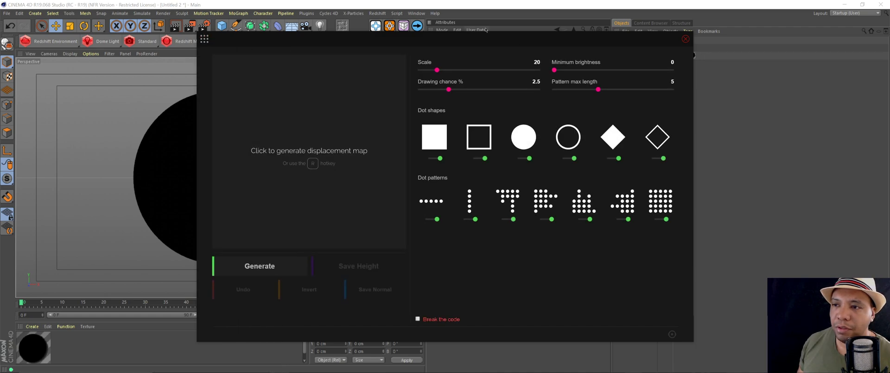
drag(479, 39, 354, 37)
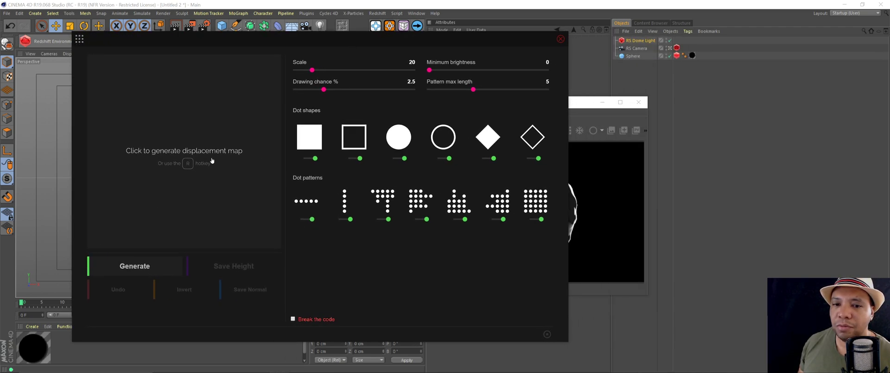
click(231, 114)
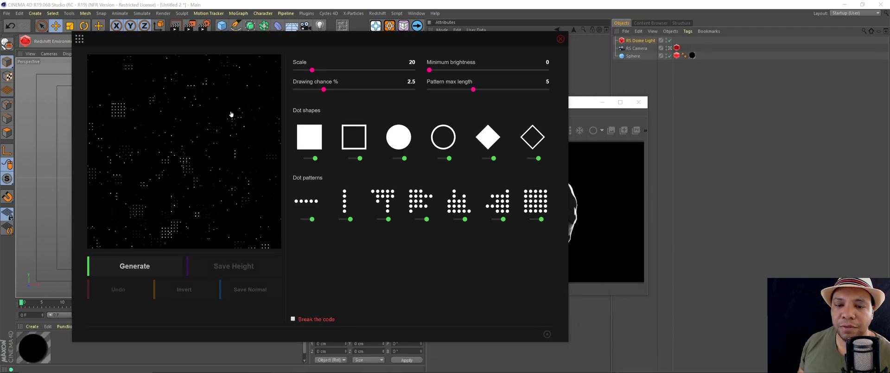
click(207, 147)
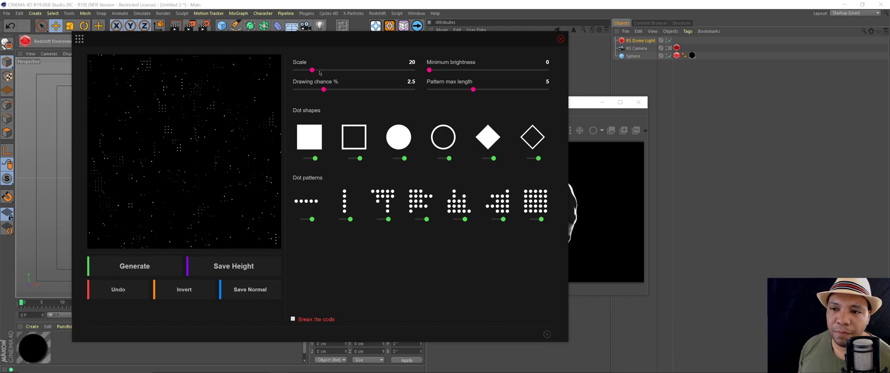
Step: Switch off all seven dot patterns and every dot shape except the solid and outlined squares
click(313, 219)
click(350, 219)
click(388, 220)
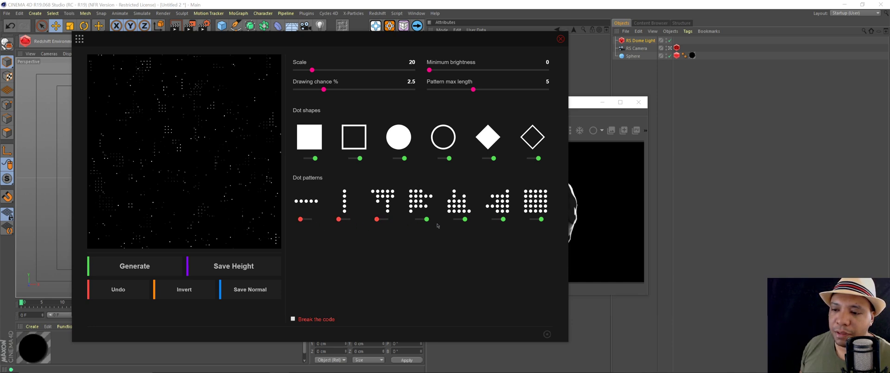
click(427, 219)
click(465, 220)
click(503, 219)
click(540, 219)
click(540, 159)
click(493, 158)
click(448, 159)
click(403, 159)
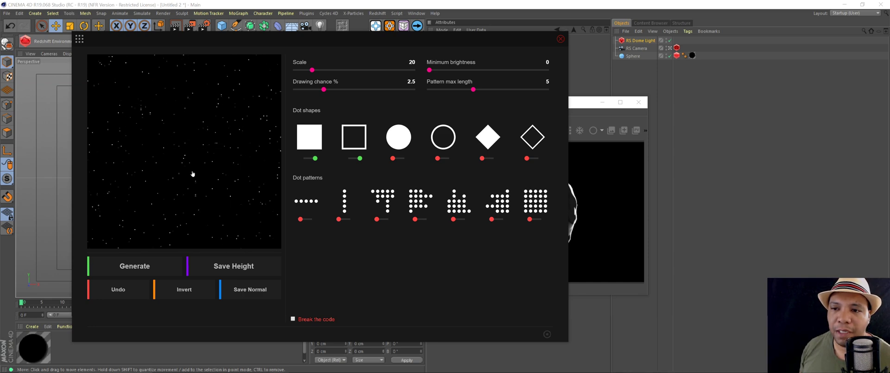
Step: Set the dot grid's scale to 24, pattern max length to 7, minimum brightness to 110 and drawing chance to 9.6%
drag(313, 69, 352, 72)
click(503, 89)
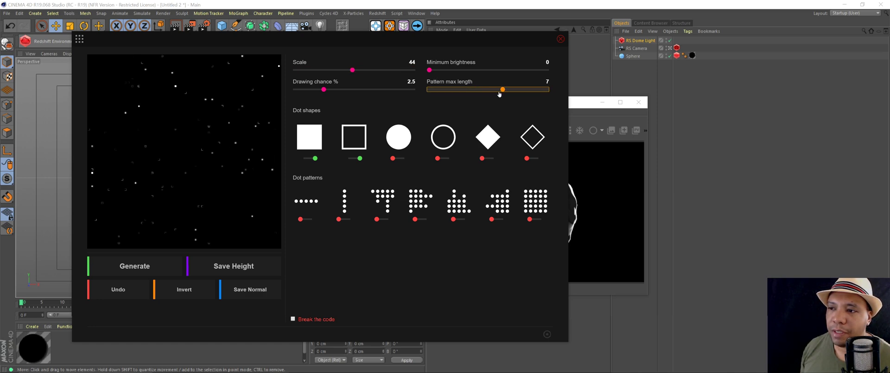
drag(443, 71, 480, 73)
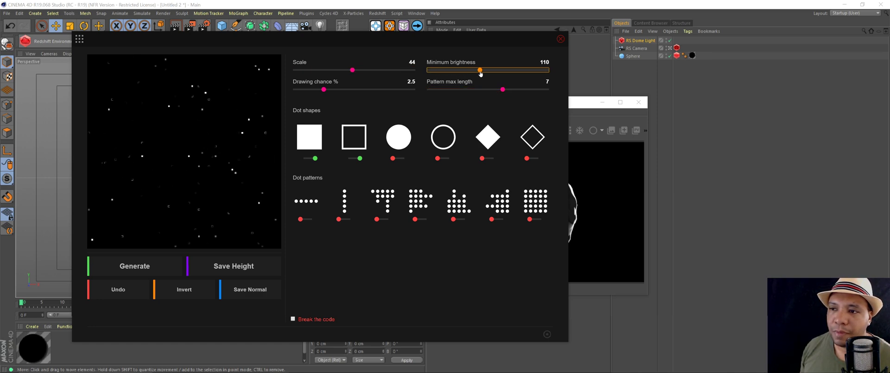
drag(330, 91, 409, 94)
drag(351, 70, 319, 70)
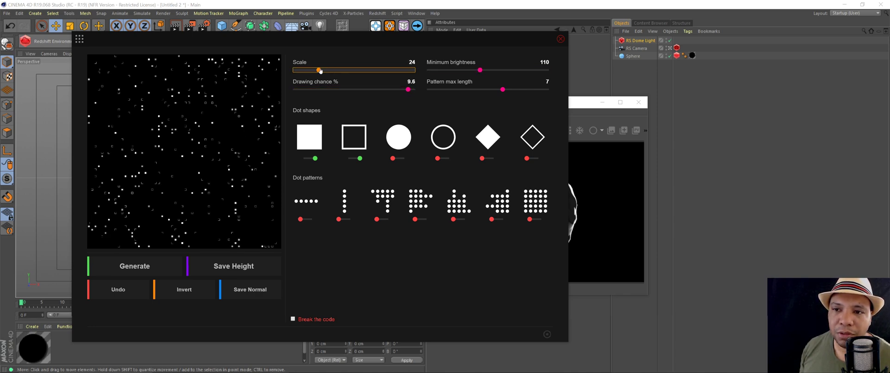
Step: Generate a fresh dot grid map with the current settings and close JSplacement
click(79, 41)
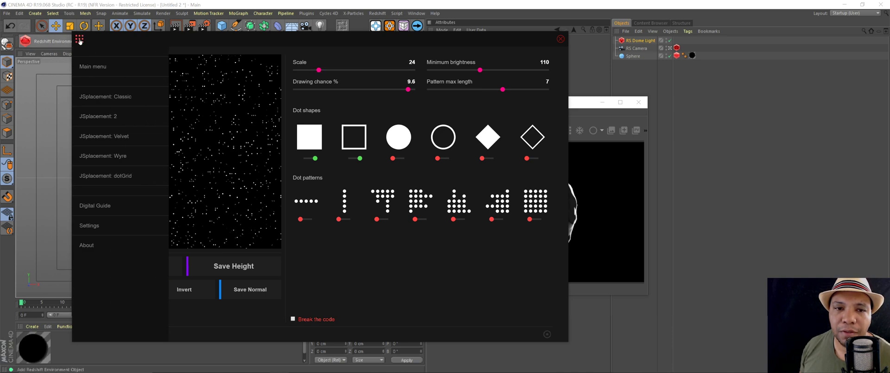
click(246, 139)
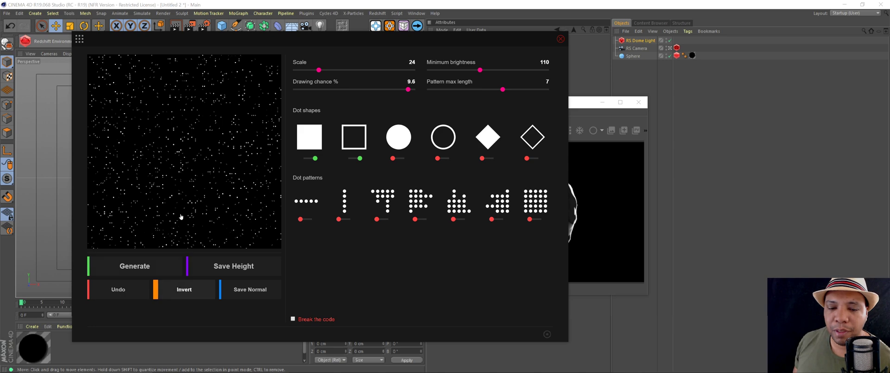
click(137, 268)
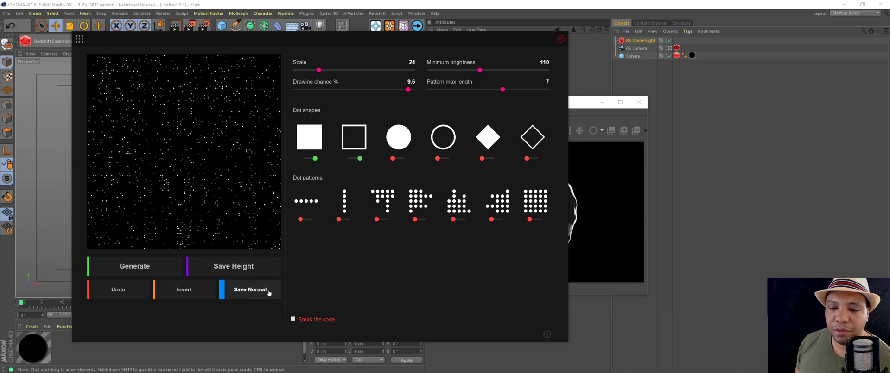
click(561, 39)
Step: Move the Redshift RenderView over the viewport and compare the render with the GlueBall reference clip
drag(481, 106, 461, 69)
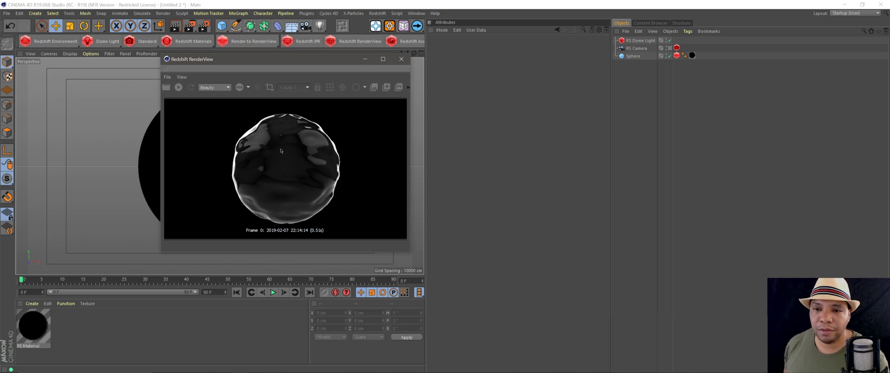
click(260, 366)
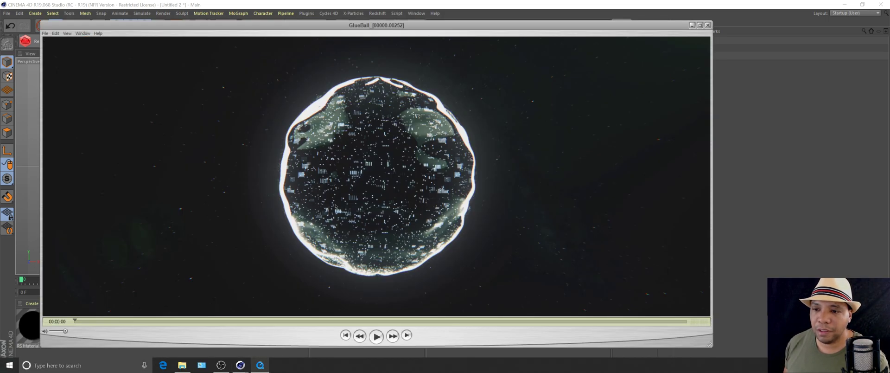
click(692, 25)
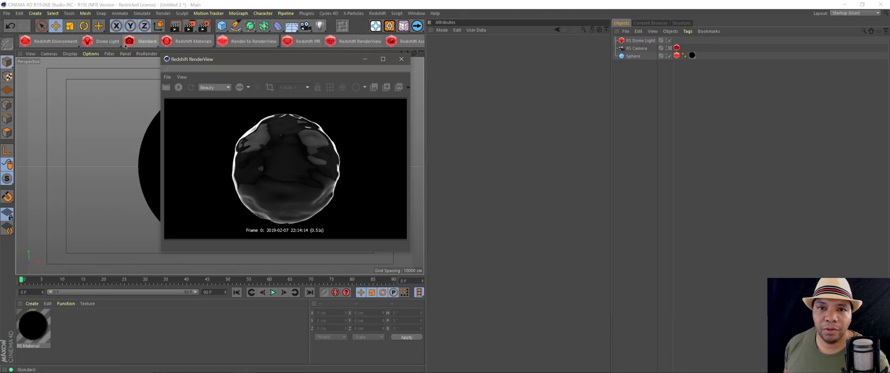
Step: Create a new Redshift material and rename it RS Dot Grid
click(203, 41)
mouse_move(216, 44)
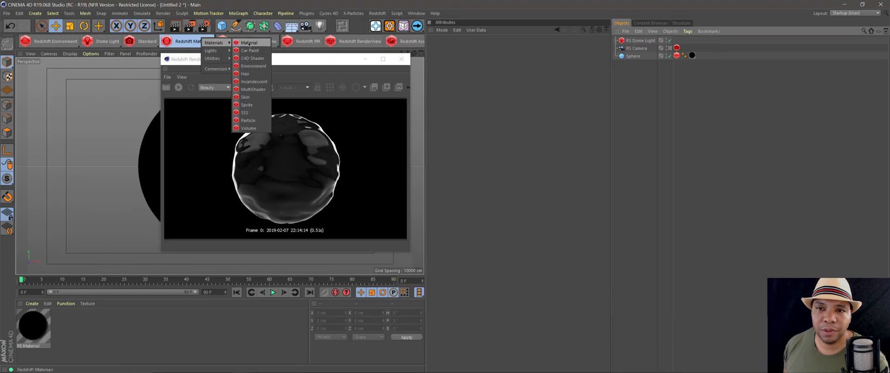
click(249, 43)
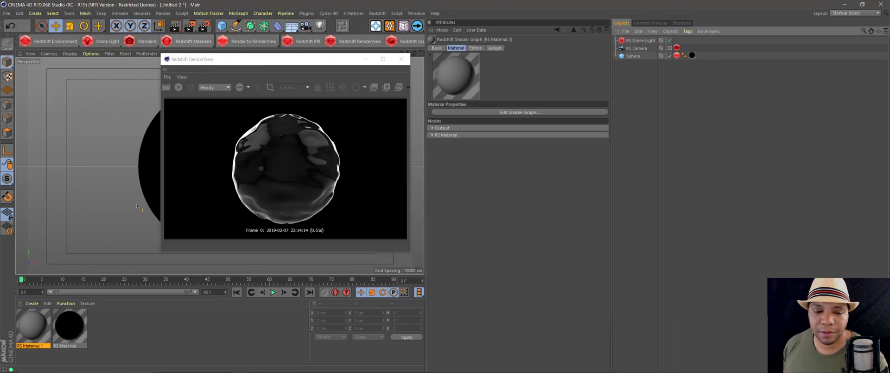
double_click(36, 347)
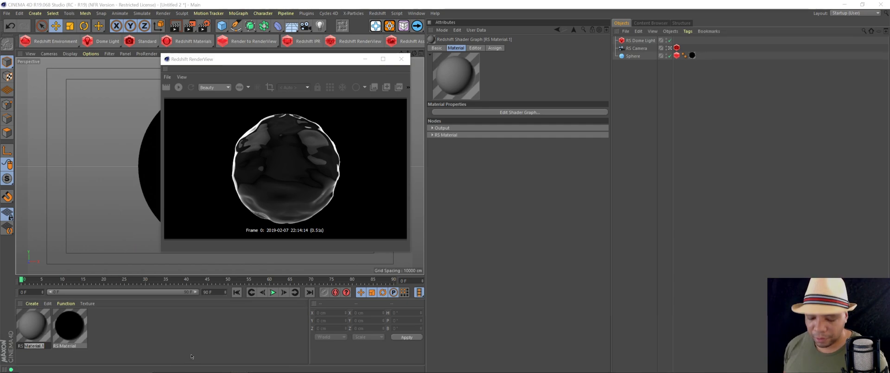
text(Det Grid)
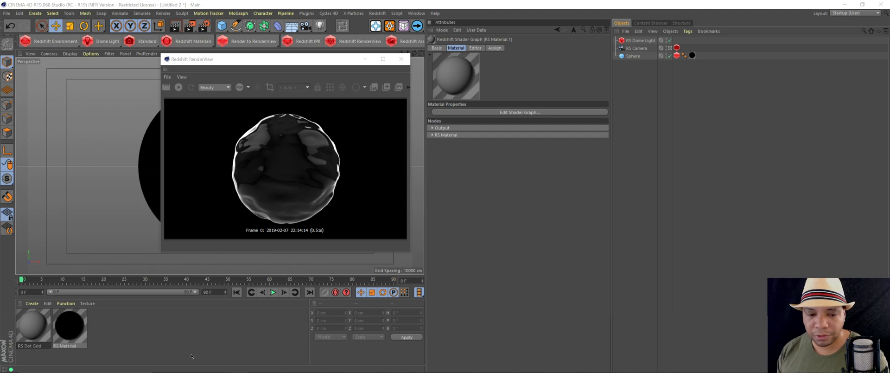
key(Return)
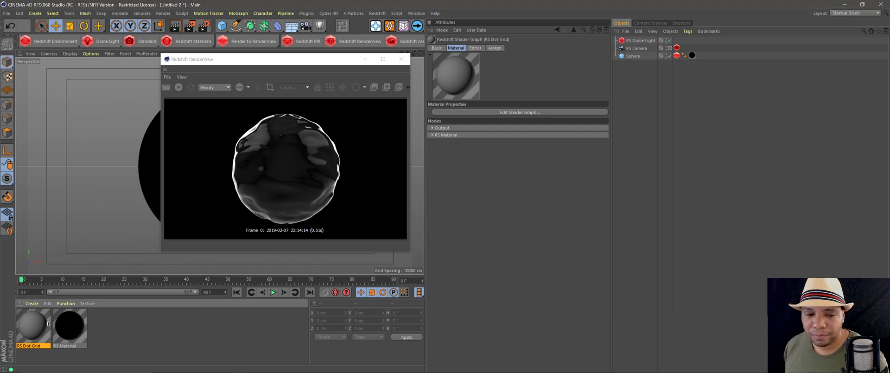
Step: Open the RS Dot Grid shader graph and shift the RS Material and Output nodes over to make room for a texture
click(528, 113)
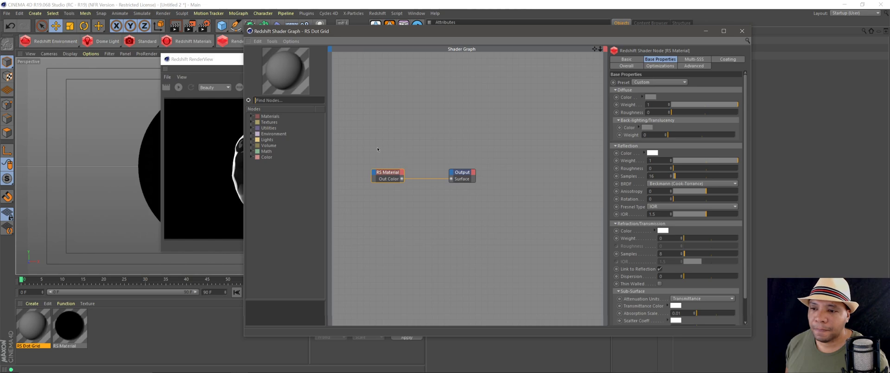
drag(377, 146, 477, 206)
drag(469, 156, 568, 150)
Step: Preview Dot Grid 02.png from the tex folder and add it to the shader graph as a texture node
click(260, 365)
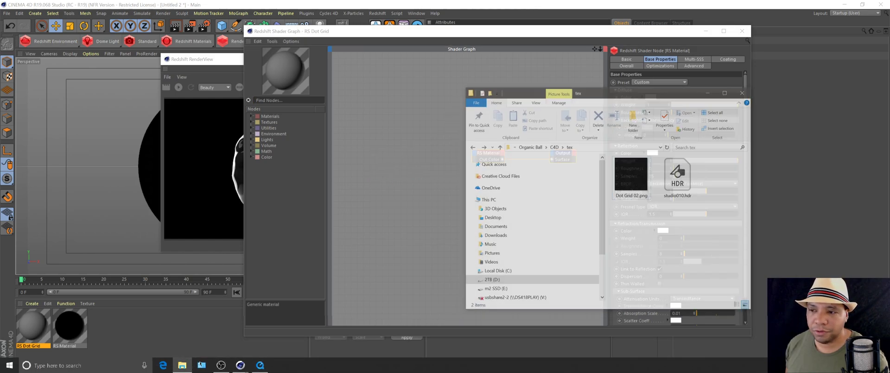
double_click(660, 162)
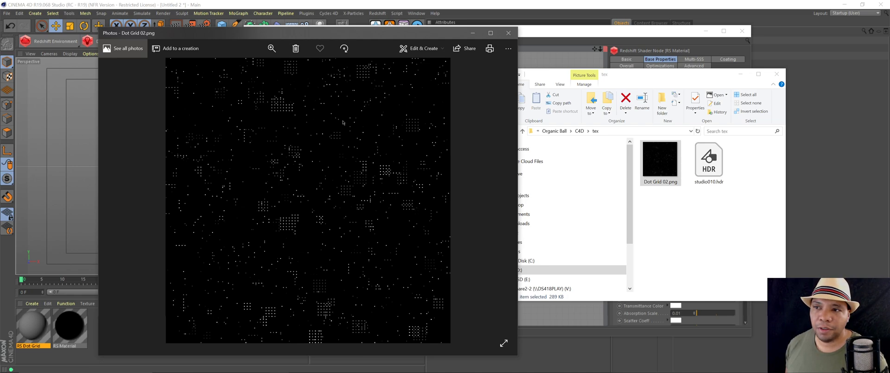
click(509, 32)
drag(668, 163, 407, 165)
click(741, 74)
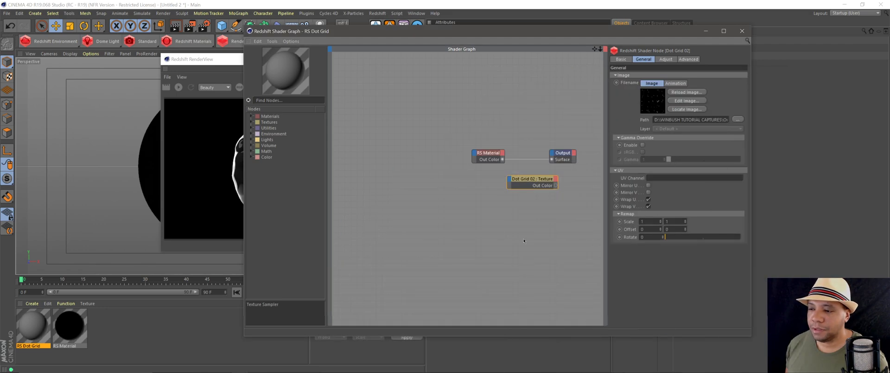
Step: Place the Dot Grid 02 texture node before RS Material and connect its Out Color to the material's Opacity Color
drag(534, 184, 465, 167)
drag(402, 139, 398, 137)
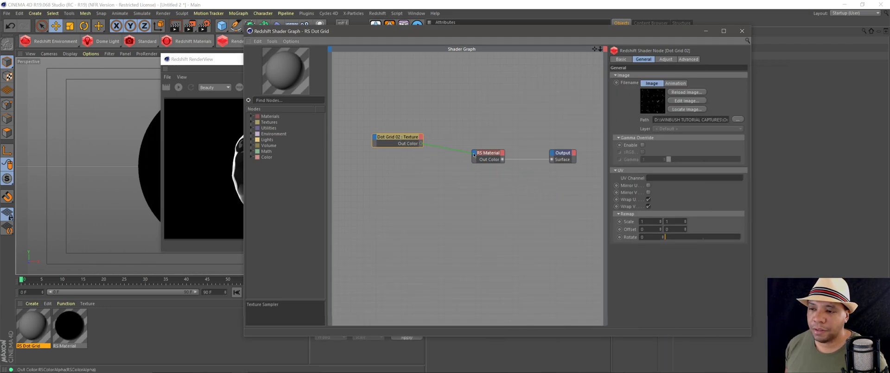
drag(421, 144, 475, 156)
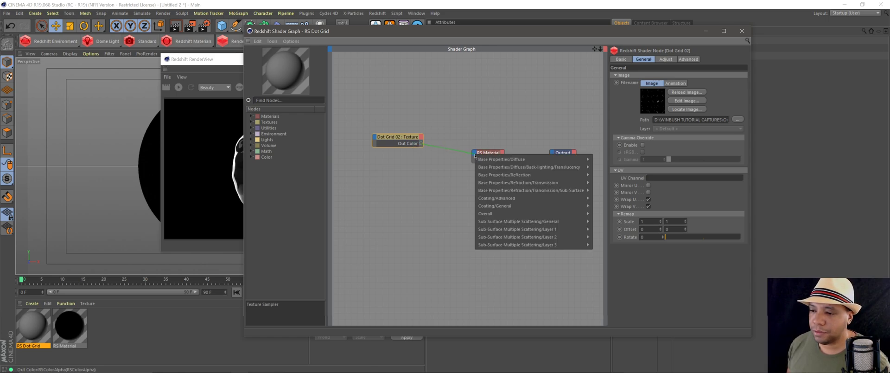
mouse_move(511, 217)
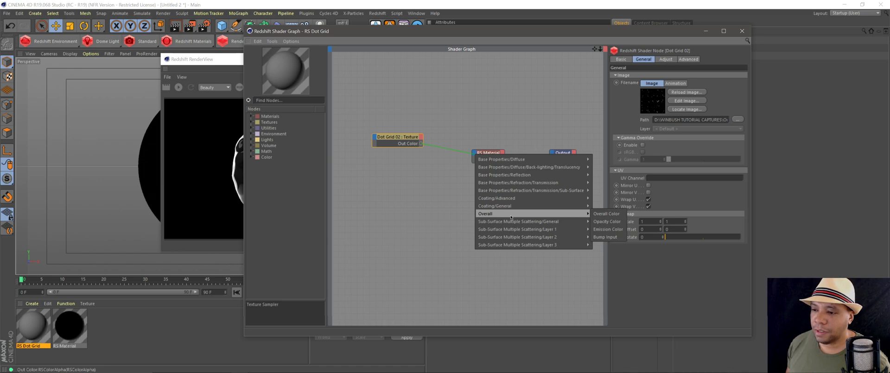
click(615, 221)
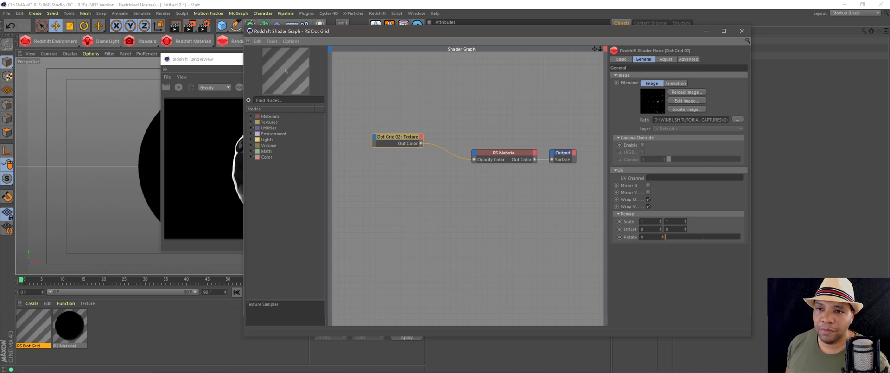
Step: Align the RS Material node between its neighbours and set its emission color to pure white
drag(504, 155, 488, 155)
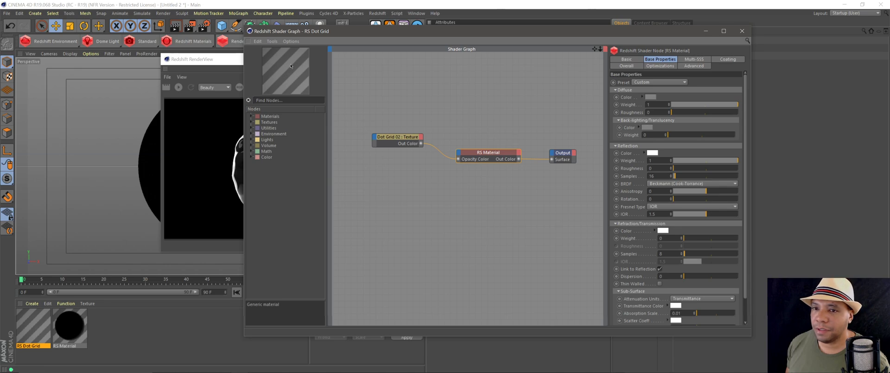
click(627, 65)
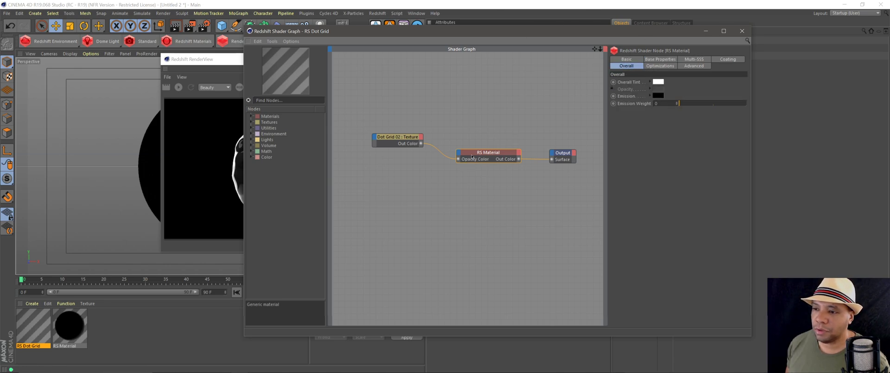
drag(471, 157, 469, 153)
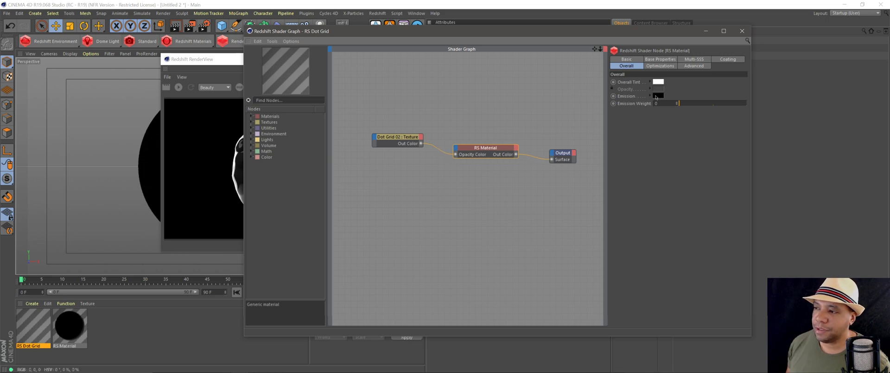
click(657, 96)
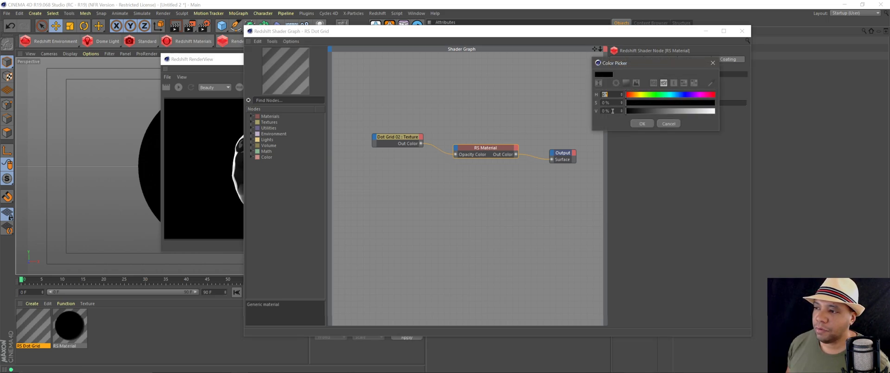
click(627, 84)
click(598, 93)
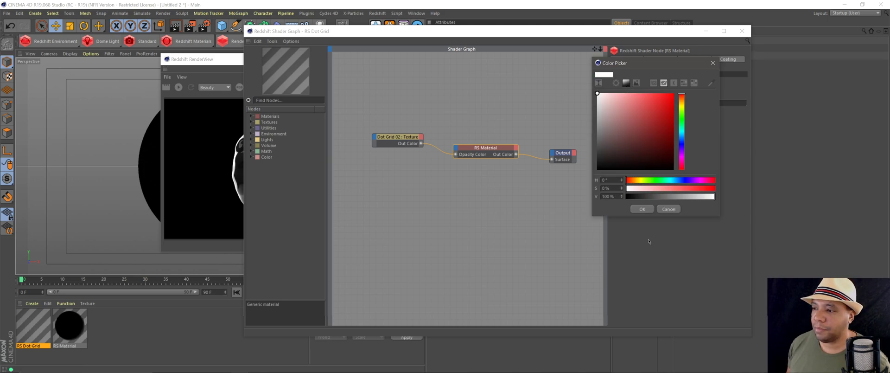
click(642, 210)
Step: Set the material's emission weight to 1.5 and close the shader graph
drag(684, 103, 730, 103)
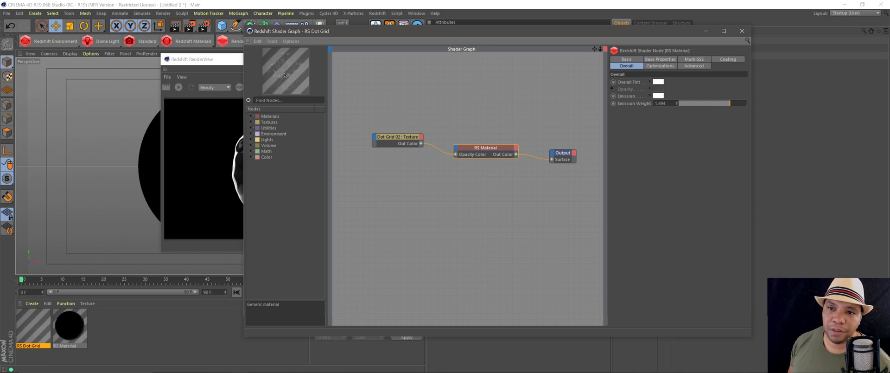
double_click(667, 104)
text(1.5)
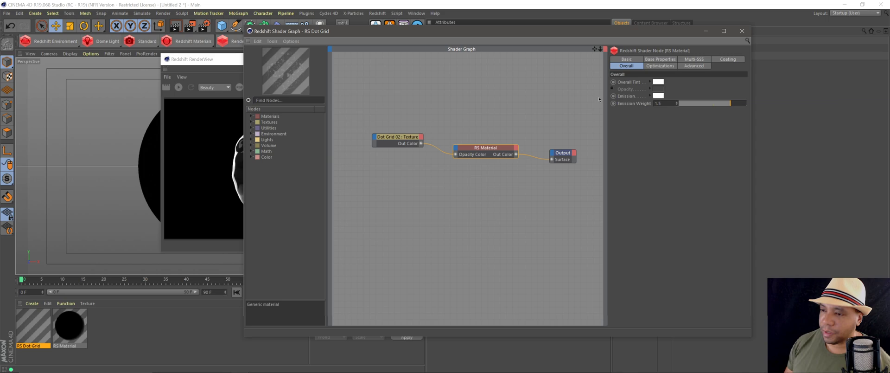
click(743, 30)
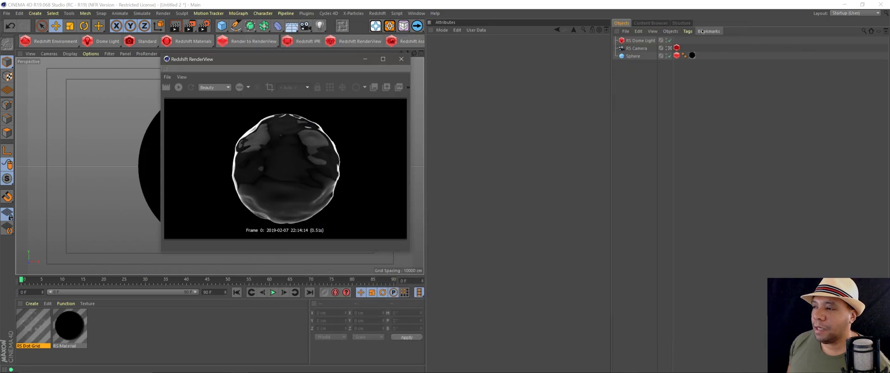
Step: Duplicate the sphere and delete the RS Material texture tag from the copy
click(629, 56)
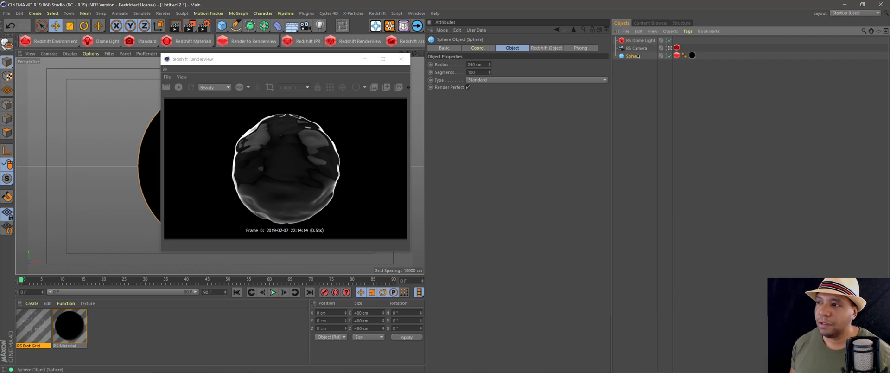
ctrl+drag(638, 73, 645, 73)
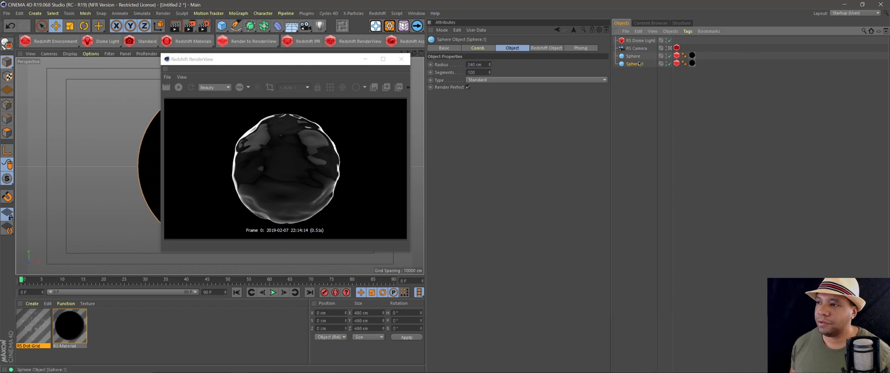
click(693, 63)
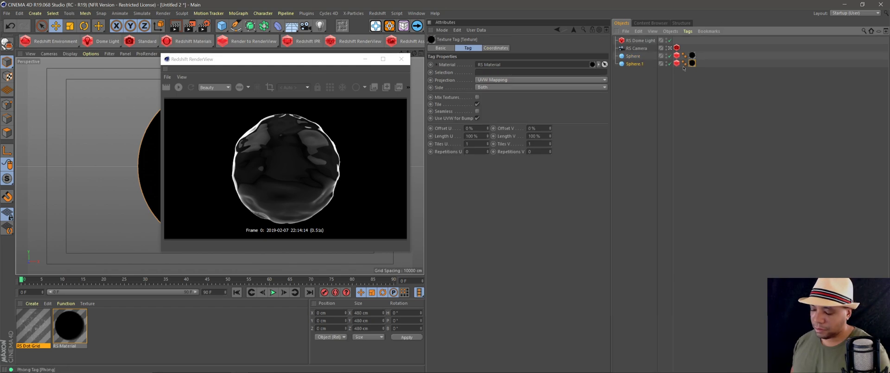
key(Delete)
Step: Apply the RS Dot Grid material to the duplicated sphere
click(677, 63)
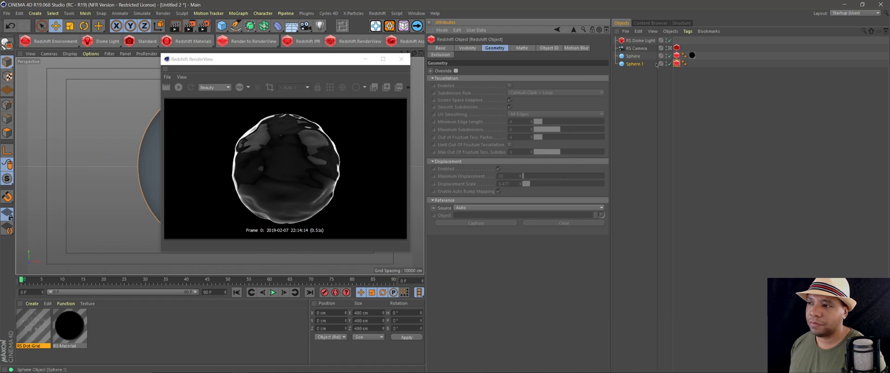
click(149, 186)
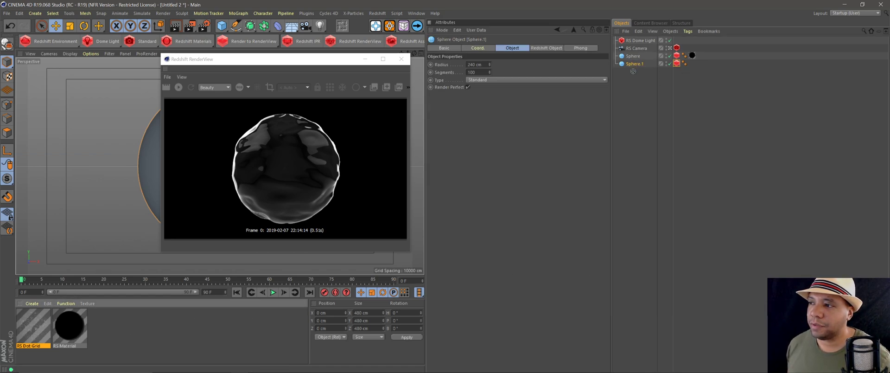
drag(639, 66, 637, 64)
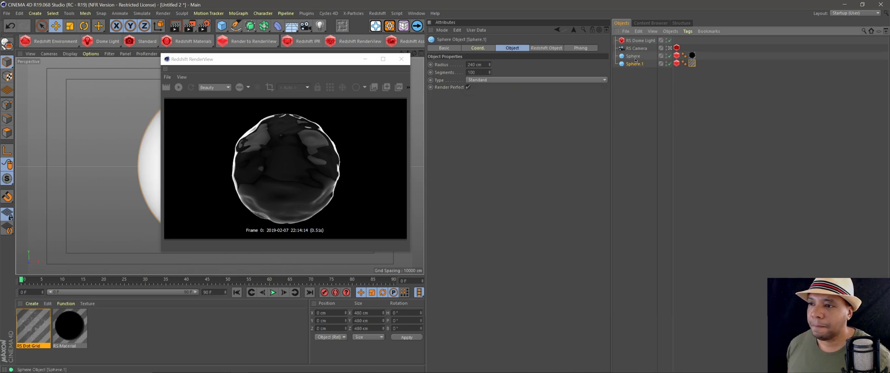
Step: Set the duplicated sphere's radius to 250 cm and start a fresh render preview
drag(323, 62, 389, 192)
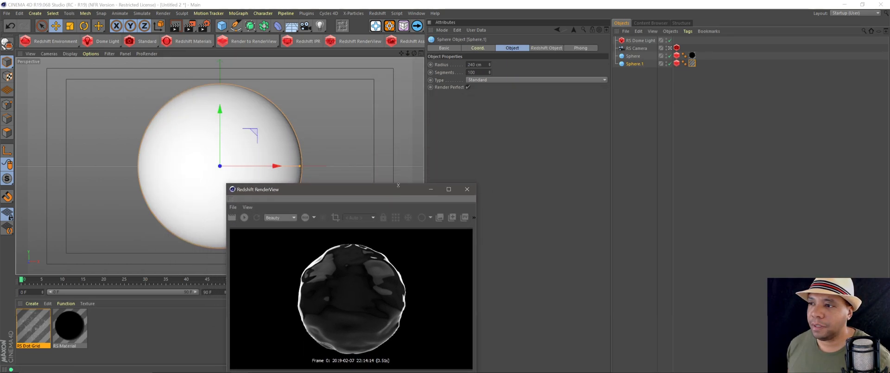
click(480, 65)
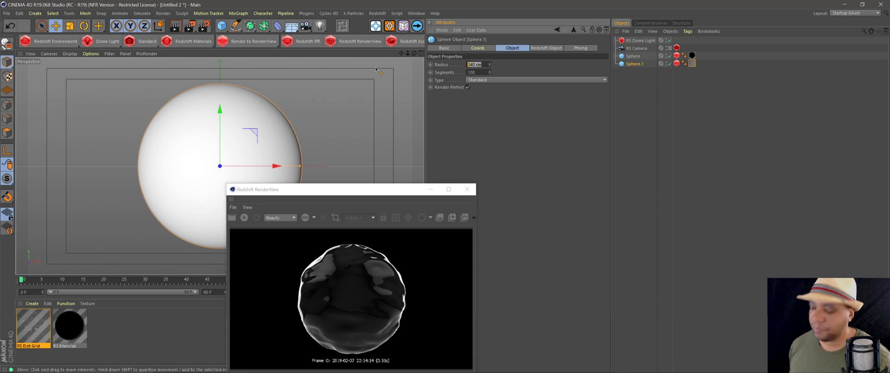
text(250)
key(Return)
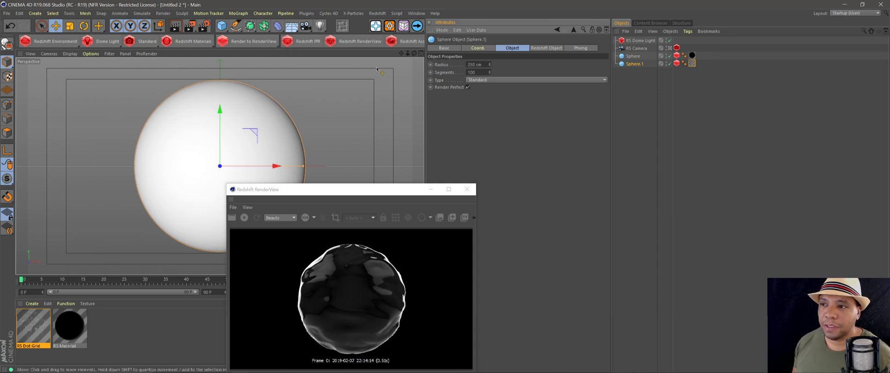
drag(278, 189, 285, 46)
click(251, 75)
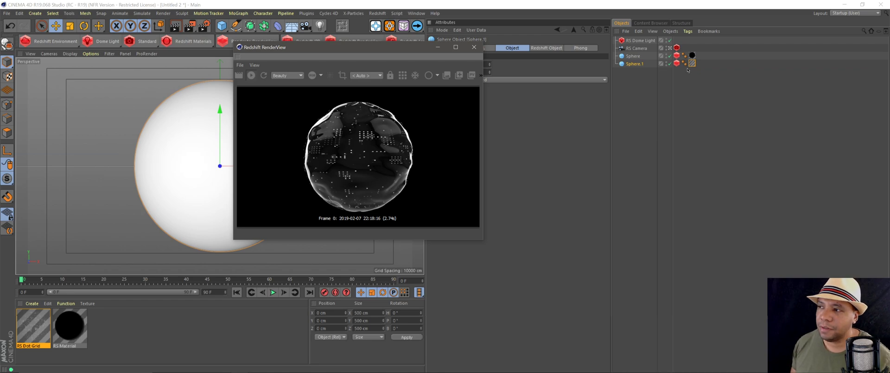
Step: Change the projection of the duplicated sphere's RS Dot Grid texture tag to Cubic
click(693, 63)
drag(297, 47, 241, 47)
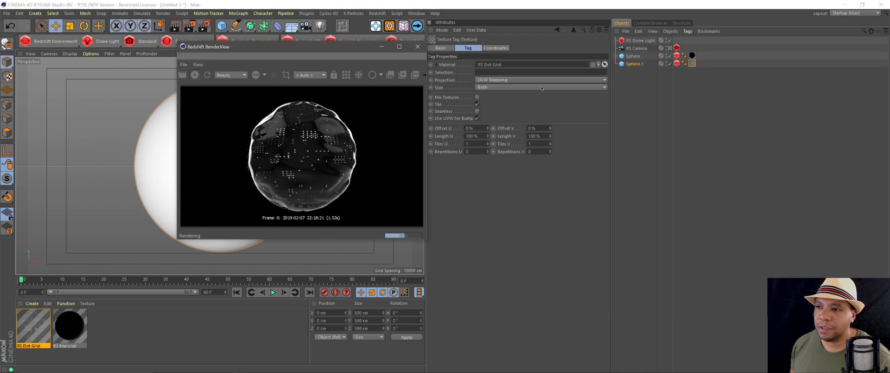
click(533, 80)
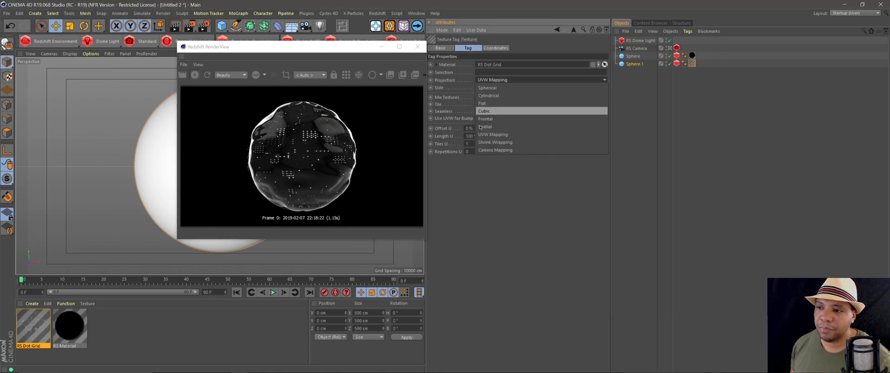
click(483, 111)
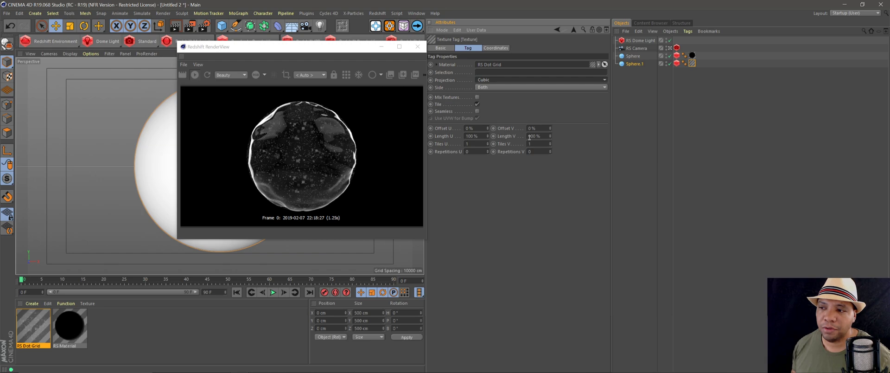
Step: Set the dot-grid texture tag's Length U and Length V to 200%
double_click(482, 135)
text(200)
key(Tab)
text(200)
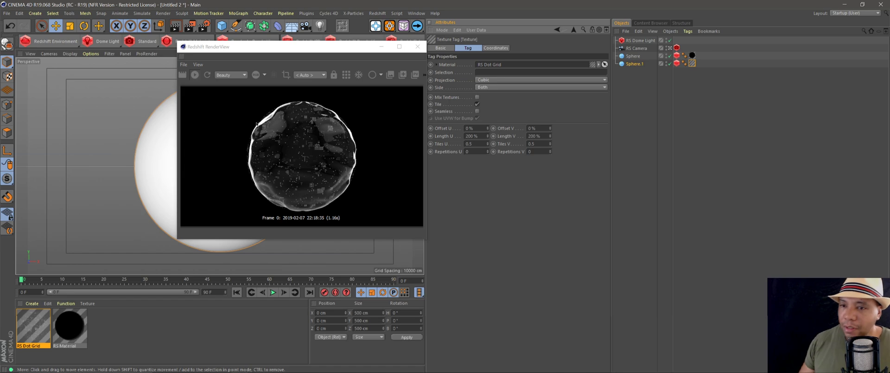
Step: Open the noise shader in the RS Material's shader graph and check its Animation Speed
drag(295, 53, 266, 49)
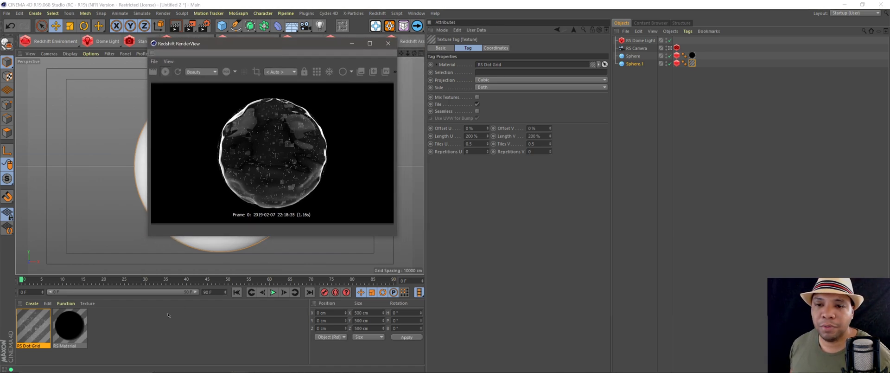
click(69, 327)
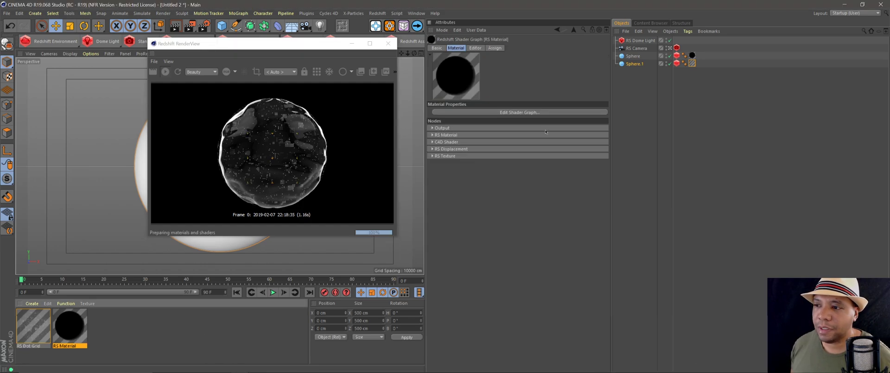
click(520, 113)
drag(381, 178, 397, 218)
drag(491, 34, 237, 63)
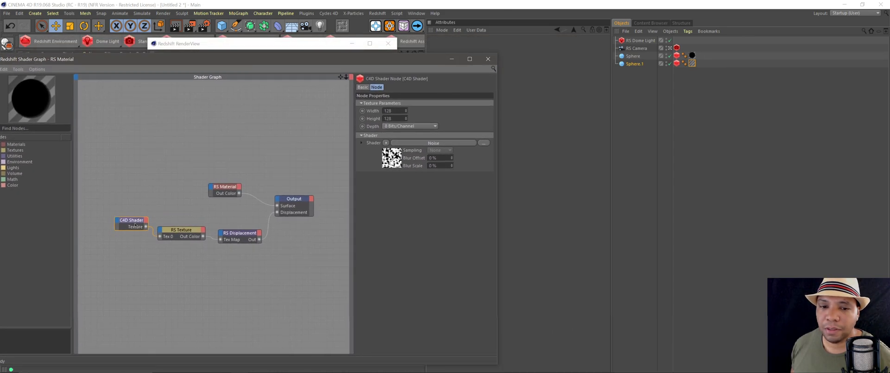
click(411, 143)
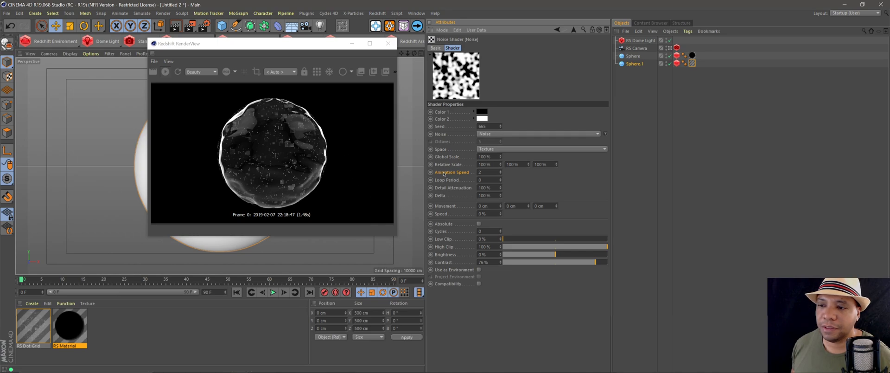
click(483, 173)
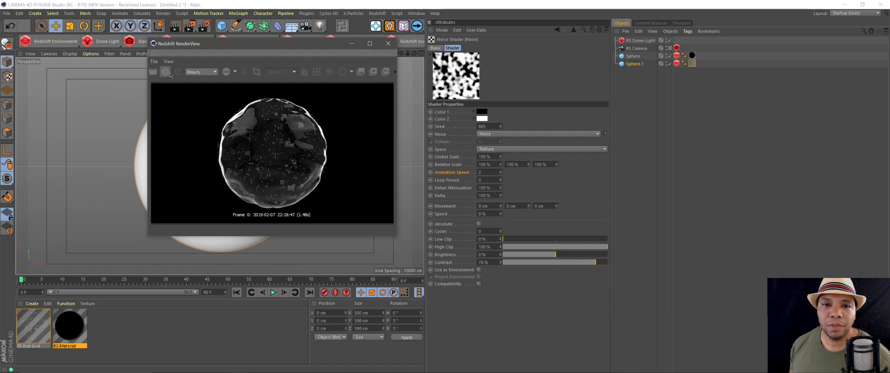
drag(325, 48, 641, 92)
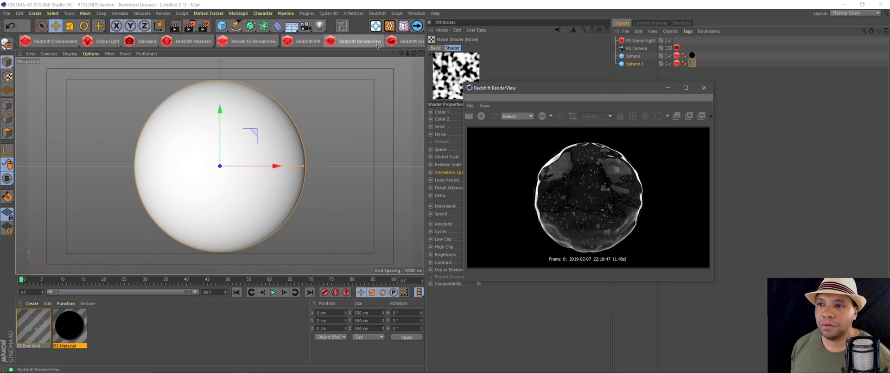
click(164, 13)
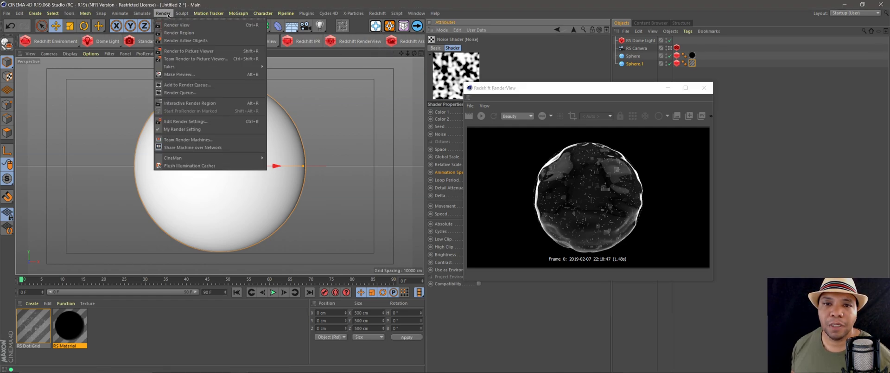
mouse_move(152, 15)
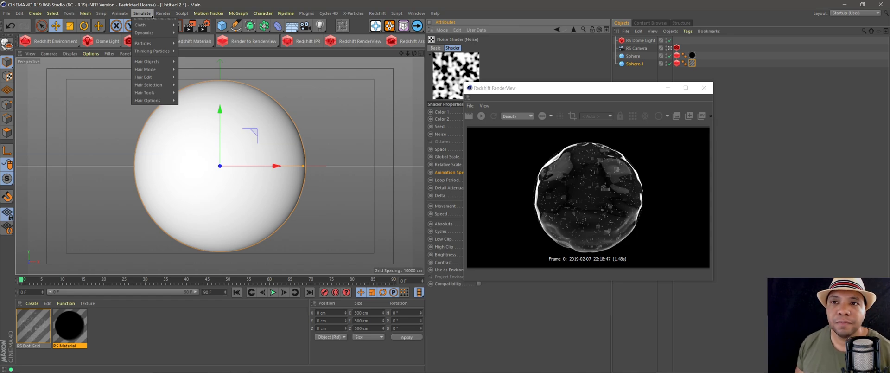
mouse_move(380, 16)
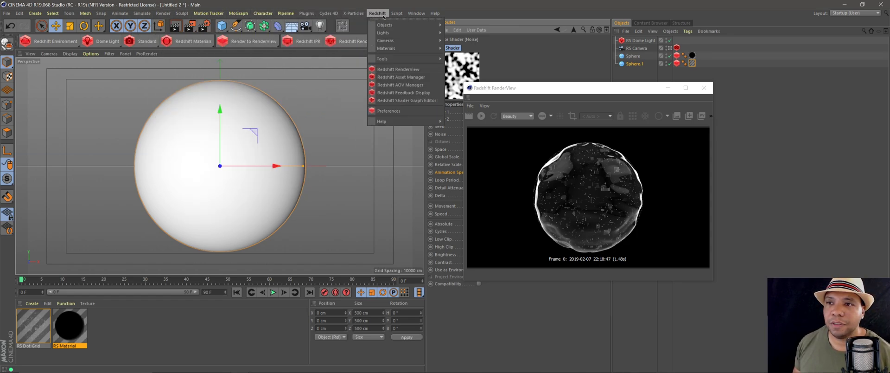
mouse_move(392, 27)
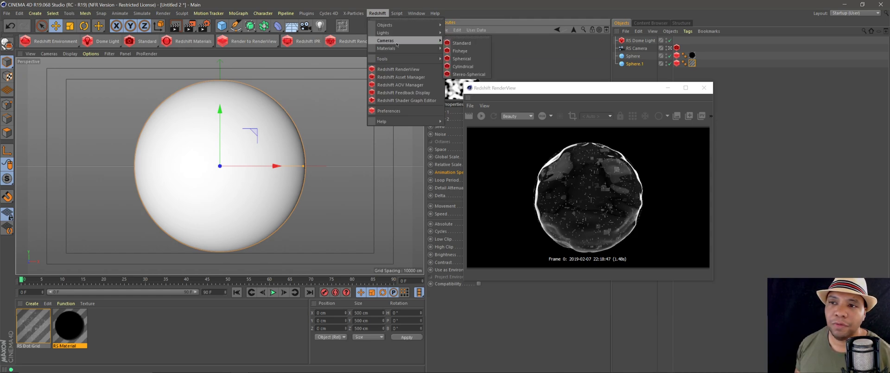
mouse_move(399, 48)
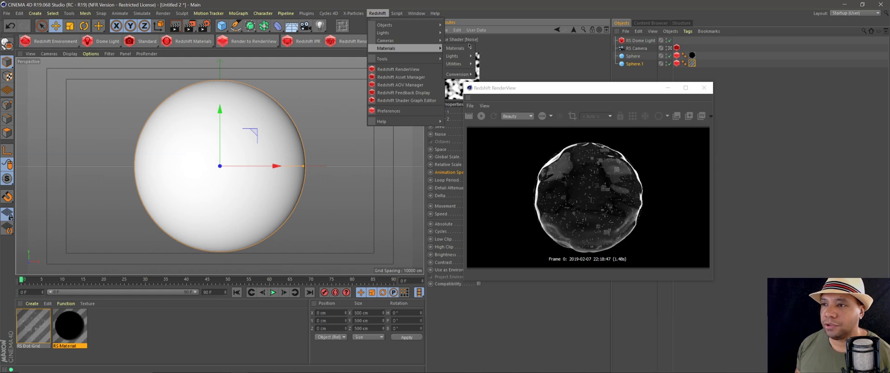
mouse_move(455, 48)
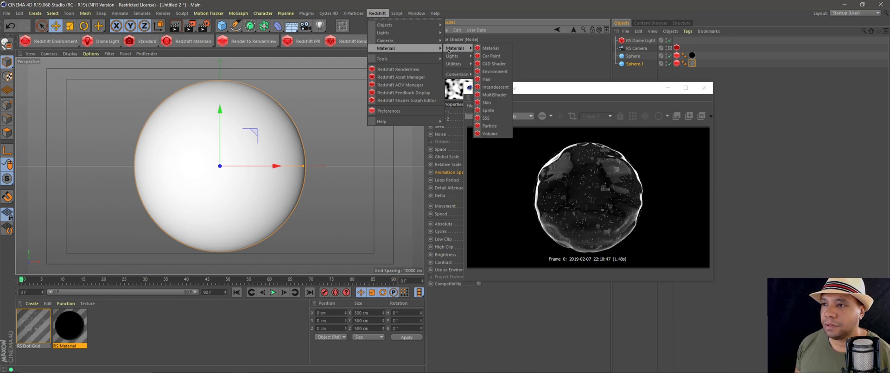
mouse_move(457, 67)
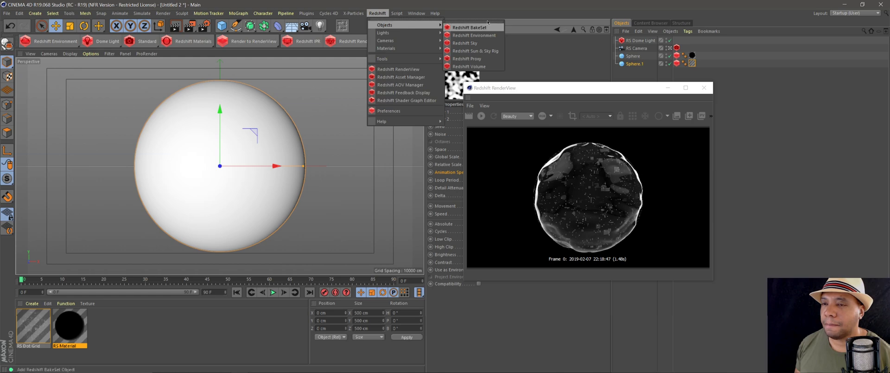
key(Escape)
key(9)
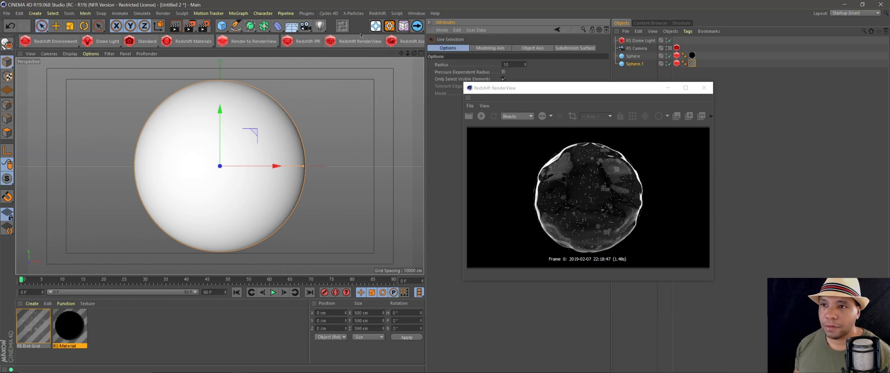
Step: Open the Redshift AOV Manager and arrange it beside the render preview
scroll(359, 31, down, 2)
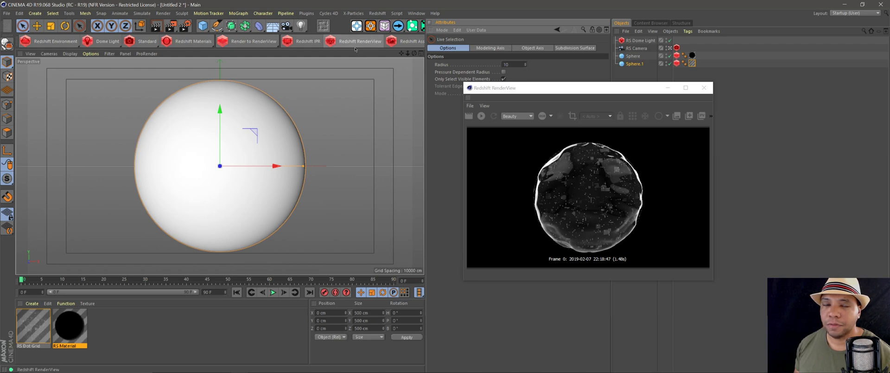
mouse_move(424, 49)
mouse_down()
mouse_move(611, 51)
mouse_move(530, 62)
mouse_up()
click(482, 40)
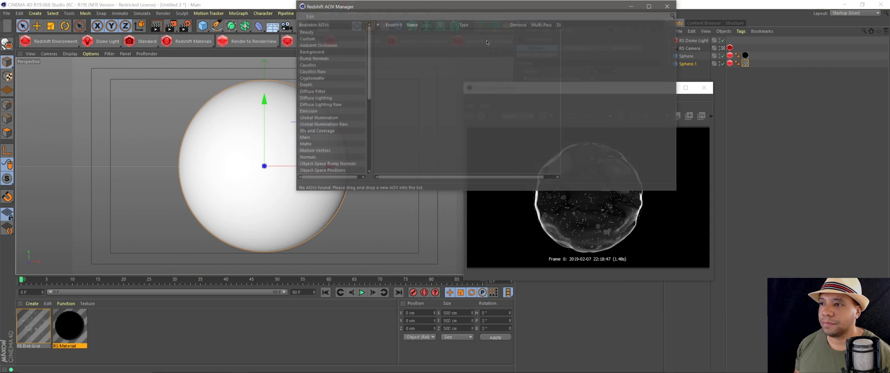
drag(491, 6, 313, 133)
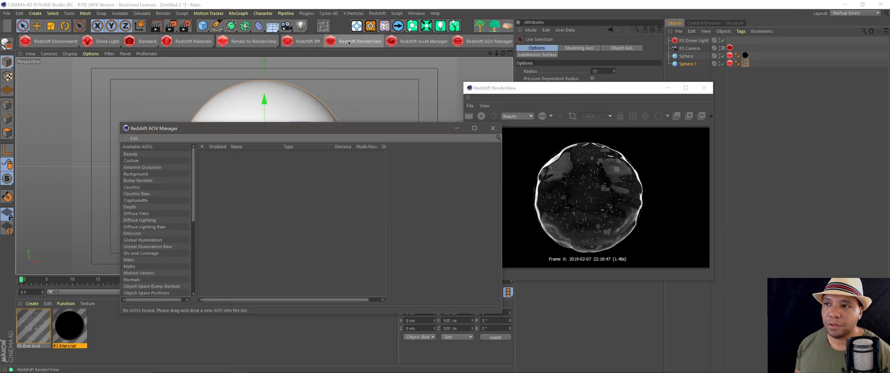
drag(513, 79, 438, 77)
drag(181, 133, 153, 59)
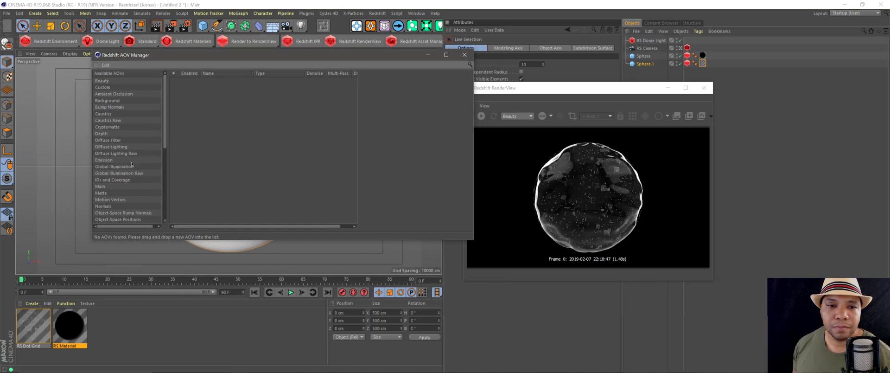
Step: Add the Emission and Reflections AOVs to the scene's active AOV list
drag(111, 164, 221, 125)
scroll(123, 159, down, 5)
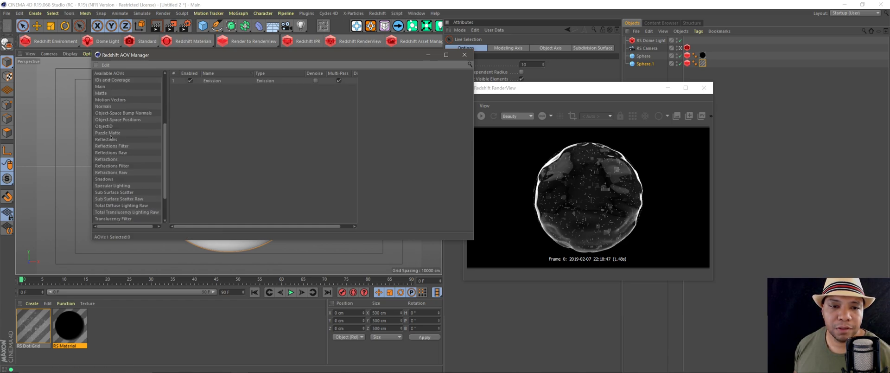
drag(126, 144, 202, 133)
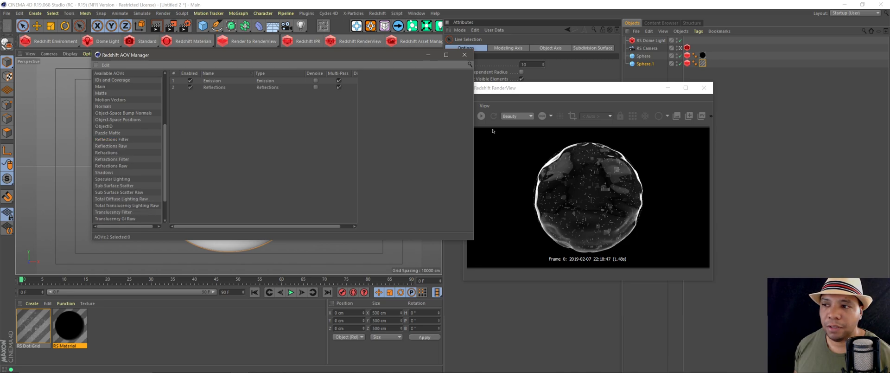
Step: Render the scene and preview the Emission and Reflections passes in turn, then minimize the render preview
click(482, 117)
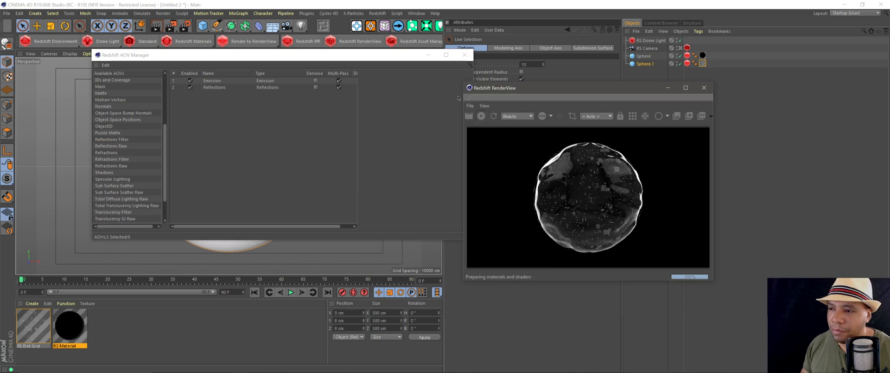
drag(535, 89, 171, 79)
click(160, 94)
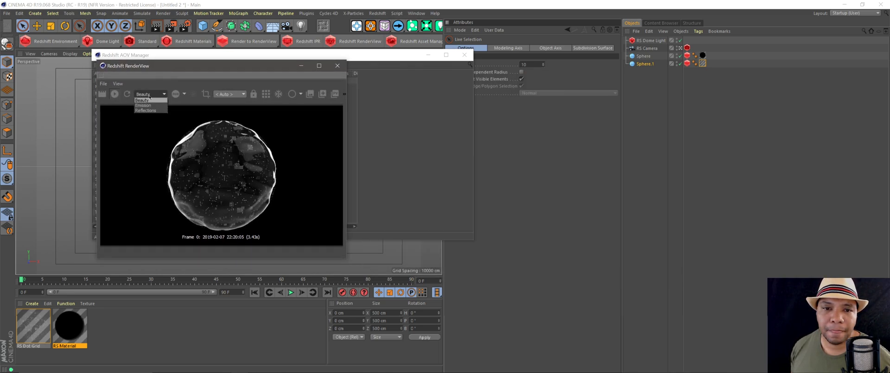
click(150, 103)
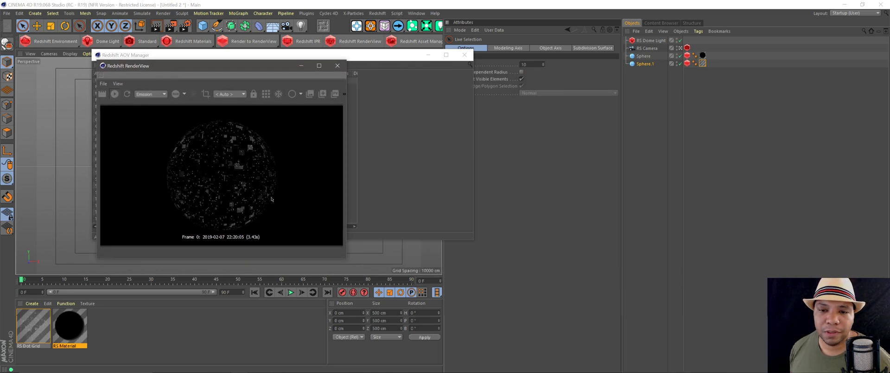
click(158, 95)
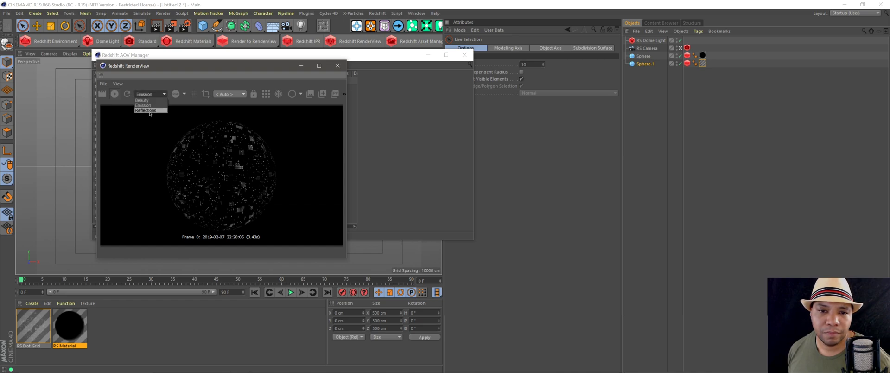
click(148, 108)
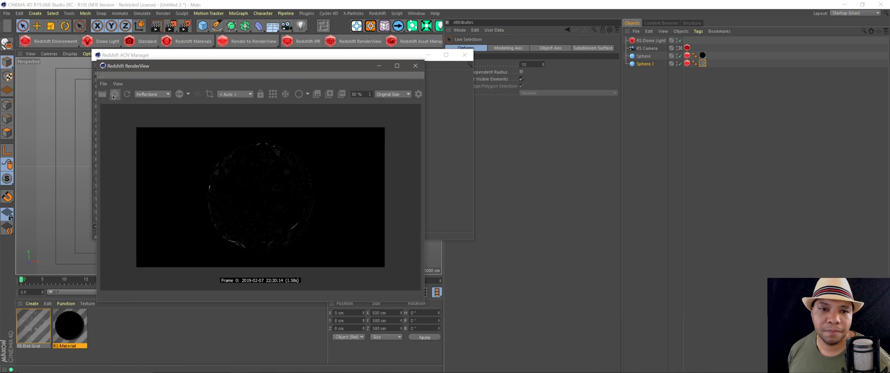
click(380, 65)
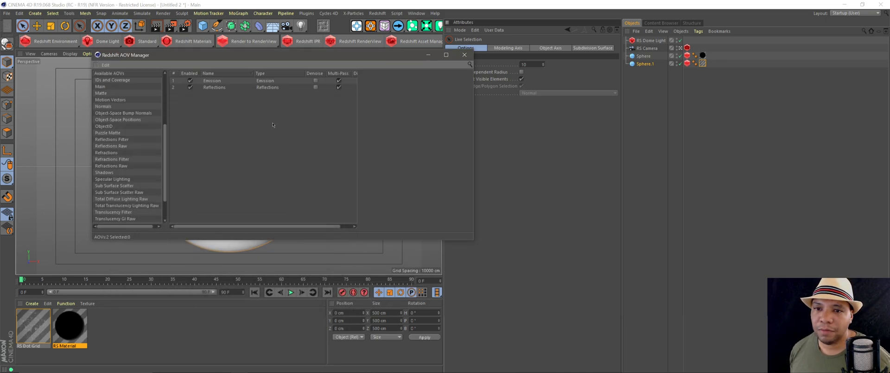
Step: Add a Puzzle Matte AOV in Object ID mode with Red ID 1 and Green ID 2
drag(111, 132, 216, 97)
click(216, 98)
click(418, 114)
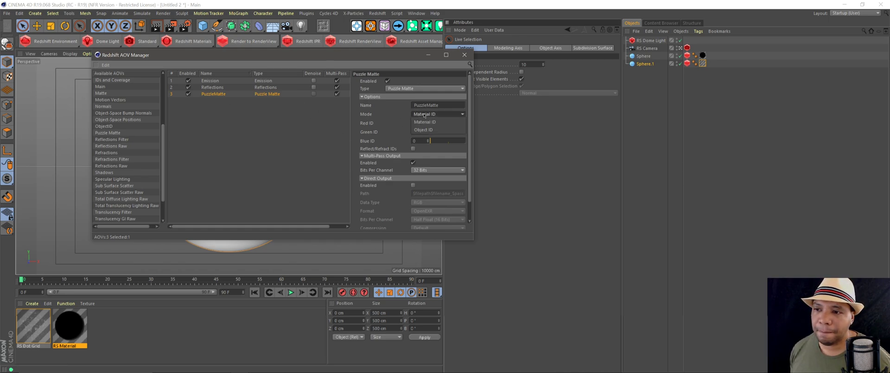
click(423, 129)
click(421, 123)
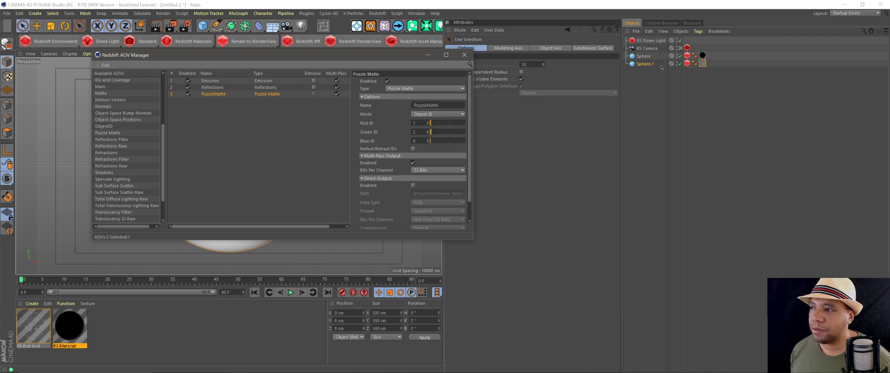
Step: Override the object IDs in the spheres' Redshift Object tags, giving Sphere ID 1 and Sphere.1 ID 2, and close the AOV Manager
click(703, 63)
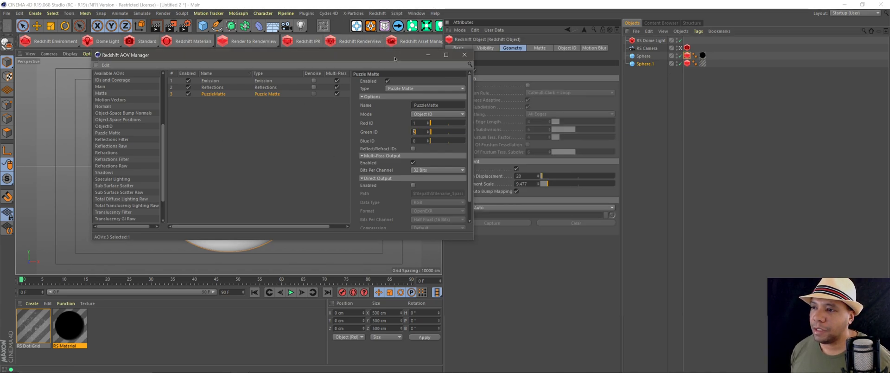
drag(396, 58, 355, 150)
click(567, 48)
click(476, 71)
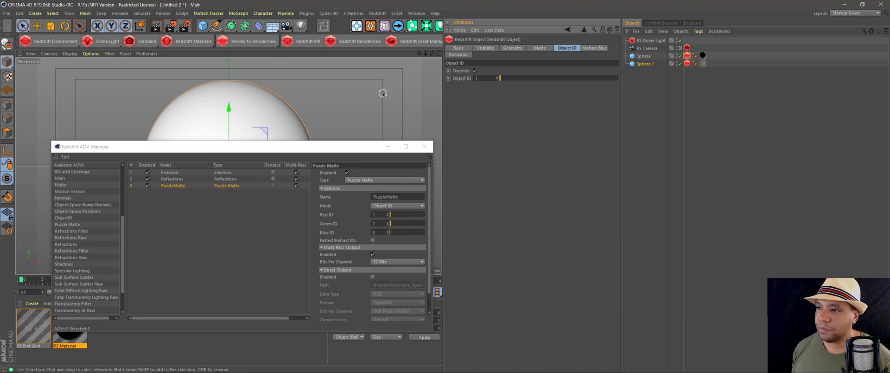
click(687, 63)
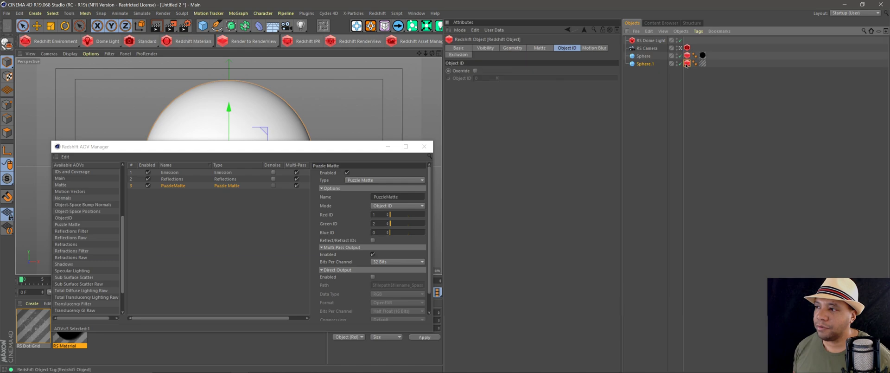
click(476, 71)
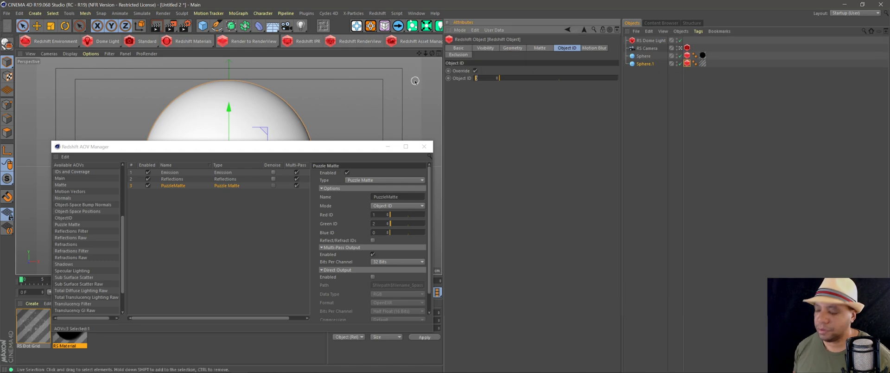
click(423, 146)
Step: Render the scene again and preview the PuzzleMatte pass, then switch the render preview back to Beauty
click(261, 42)
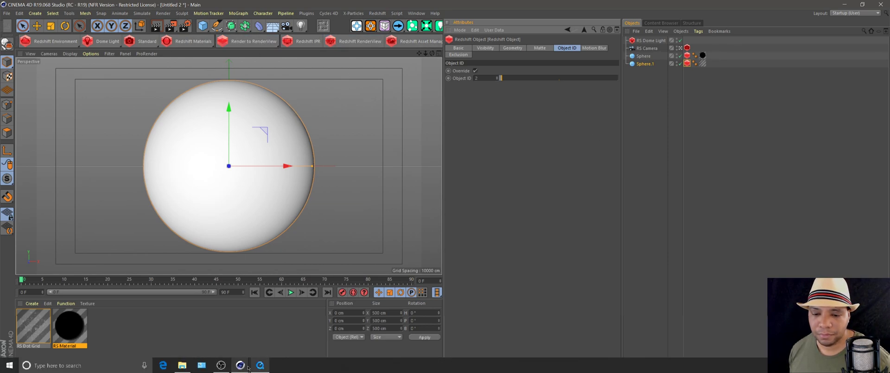
mouse_move(240, 365)
click(287, 350)
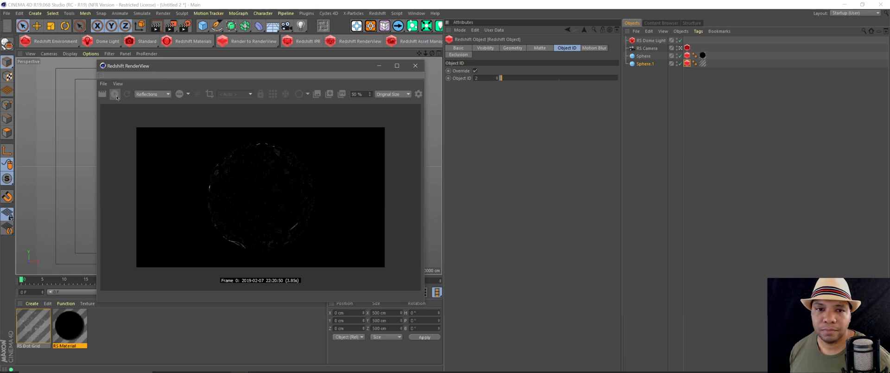
click(153, 93)
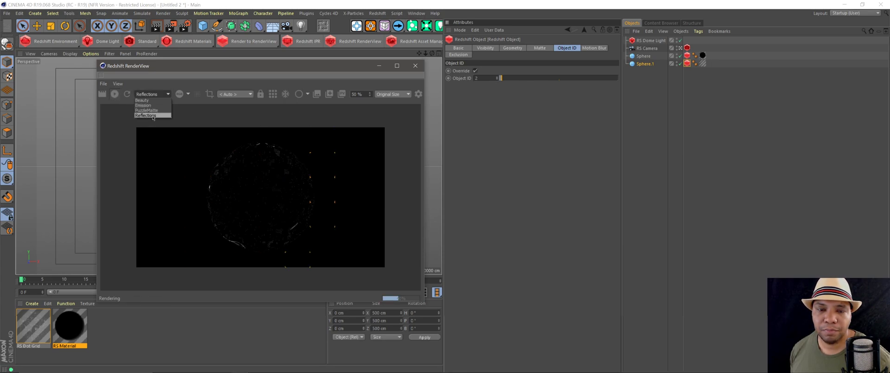
click(151, 110)
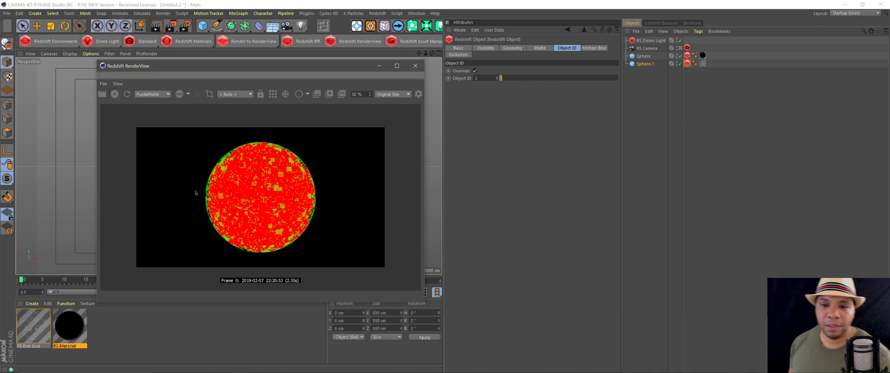
click(155, 95)
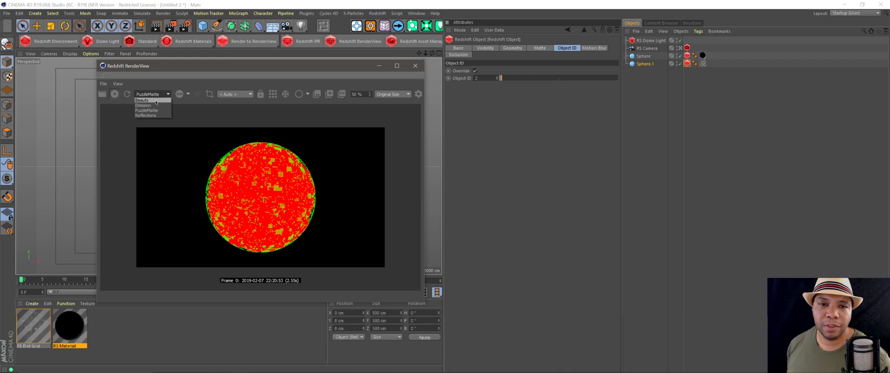
click(155, 101)
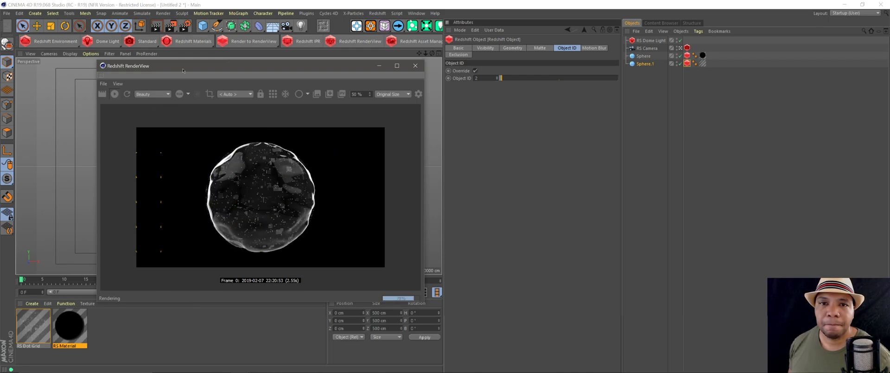
drag(182, 68, 194, 63)
Step: Set the Redshift primary GI engine to Irradiance Cache and the secondary GI engine to Irradiance Point Cloud
click(185, 25)
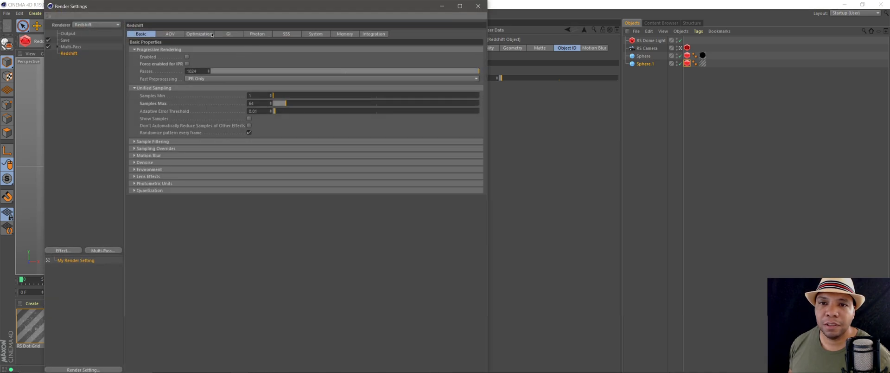
click(229, 35)
click(222, 57)
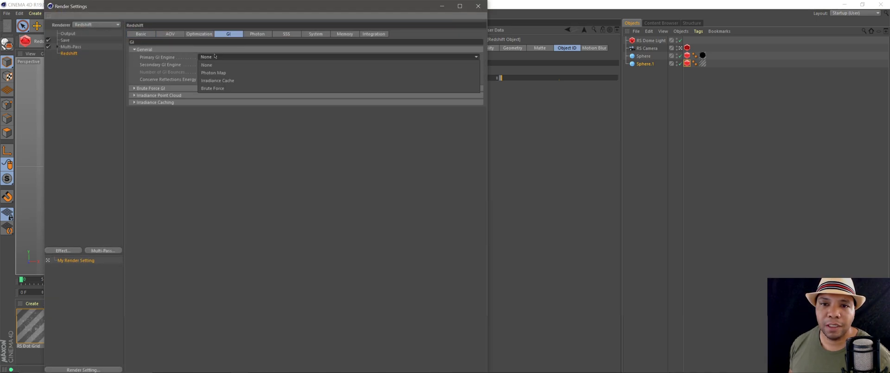
click(222, 81)
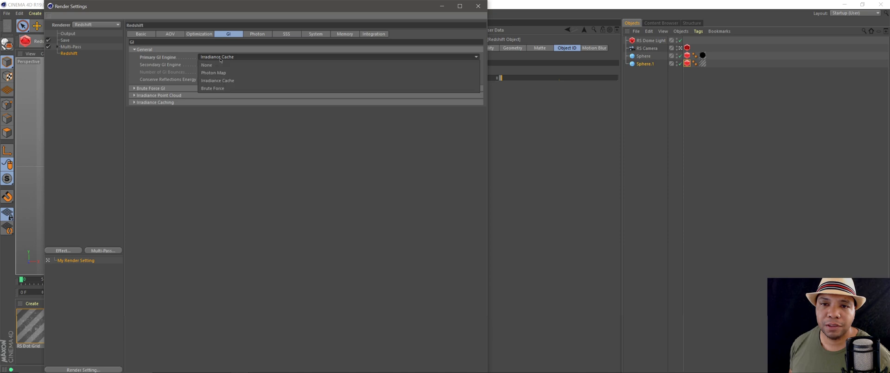
click(201, 65)
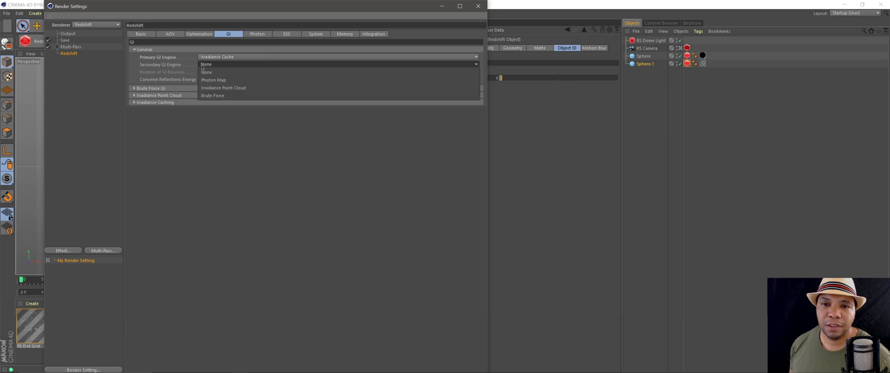
click(229, 88)
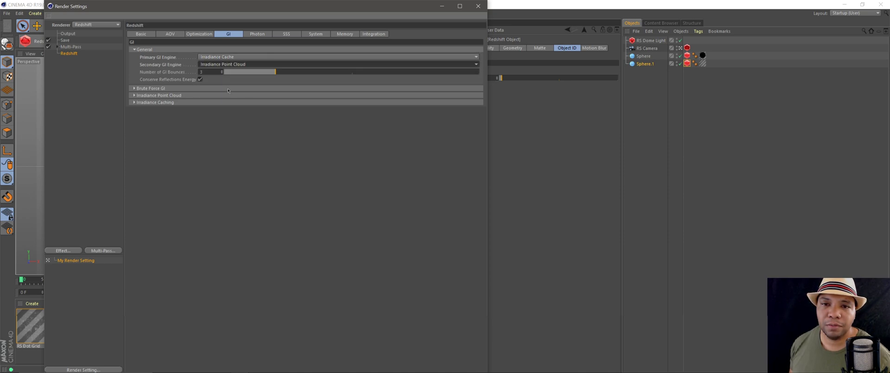
click(65, 40)
click(69, 54)
click(65, 40)
click(68, 53)
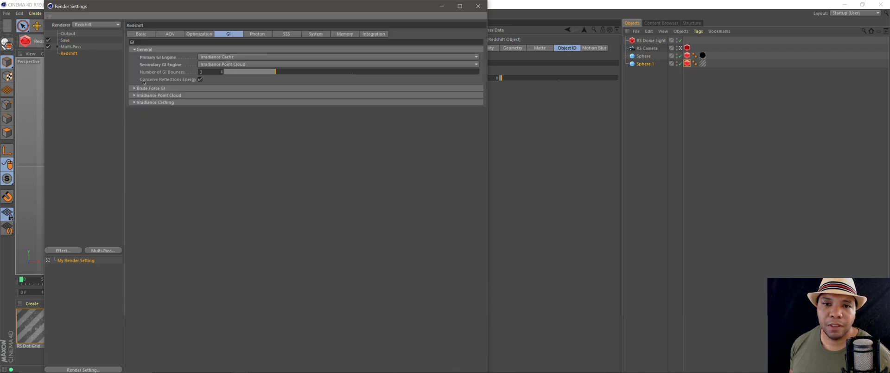
click(170, 34)
click(193, 36)
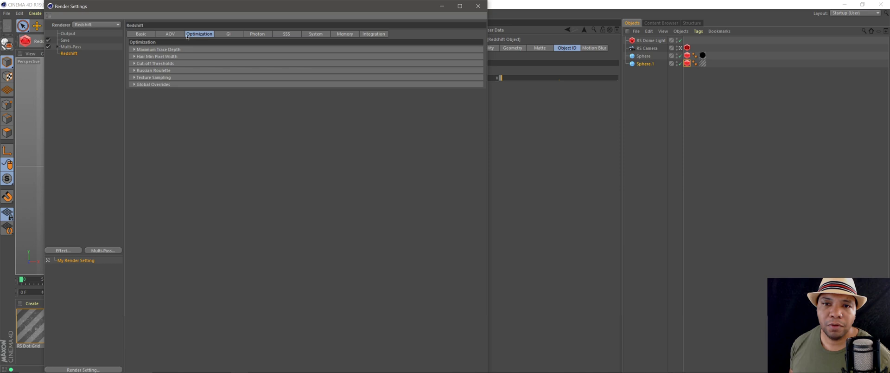
Step: Set the Redshift unified sampling Samples Max to 128
click(140, 34)
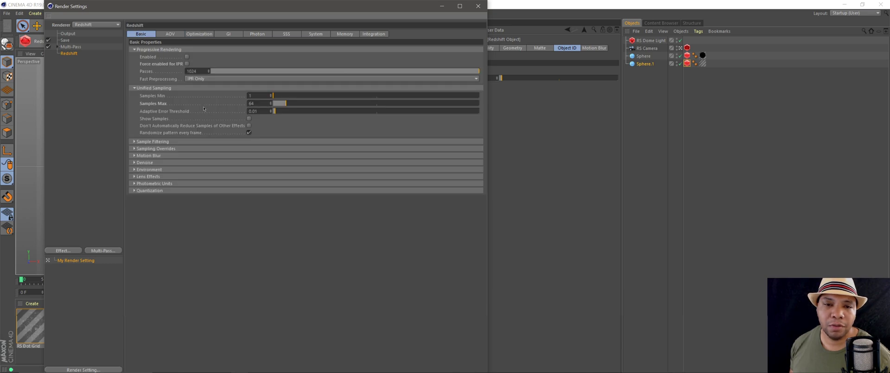
click(259, 103)
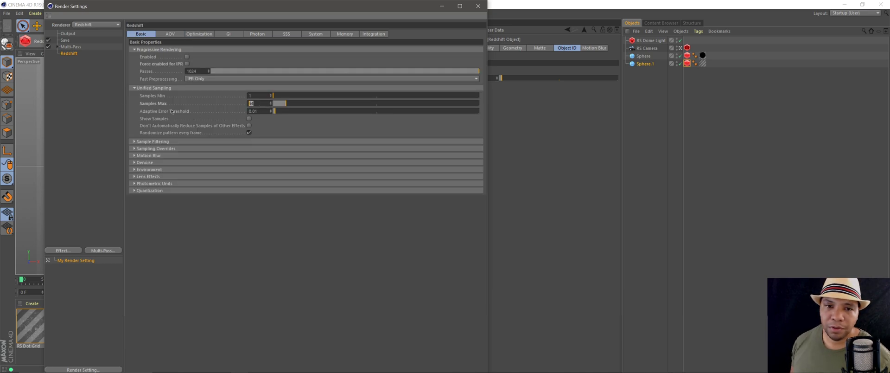
text(128)
key(Return)
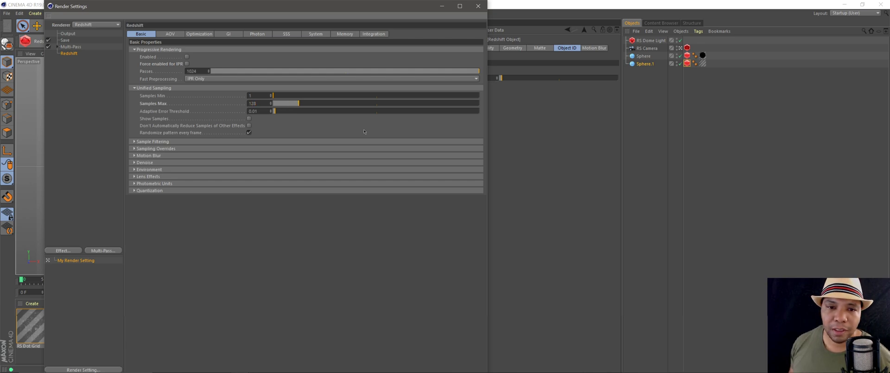
Step: Enable the reflection sampling override in Replace mode with 128 samples
click(134, 148)
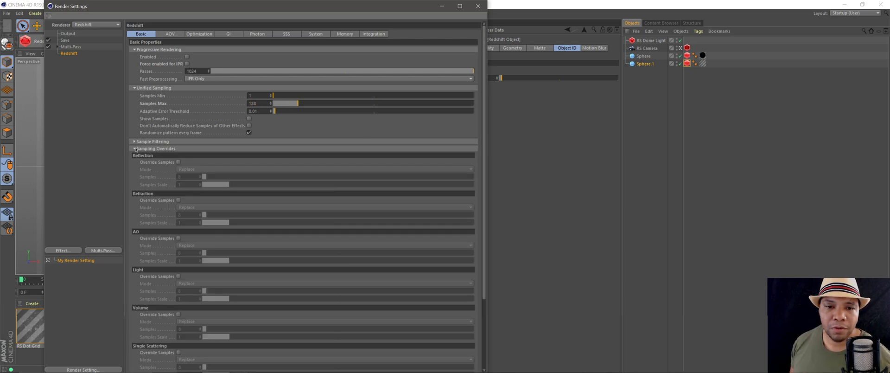
click(178, 162)
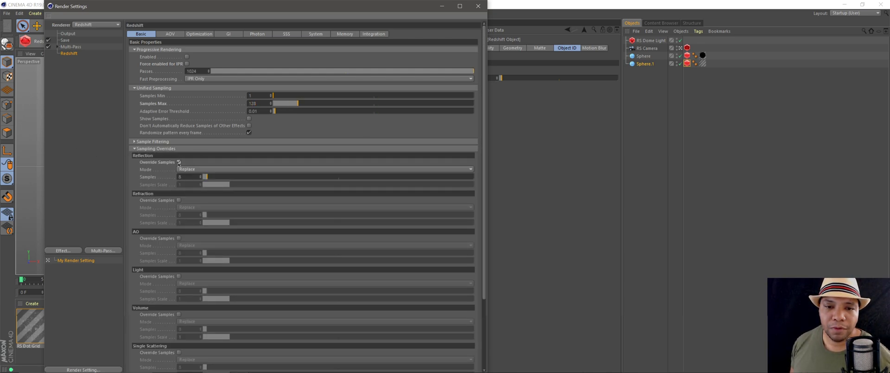
double_click(188, 176)
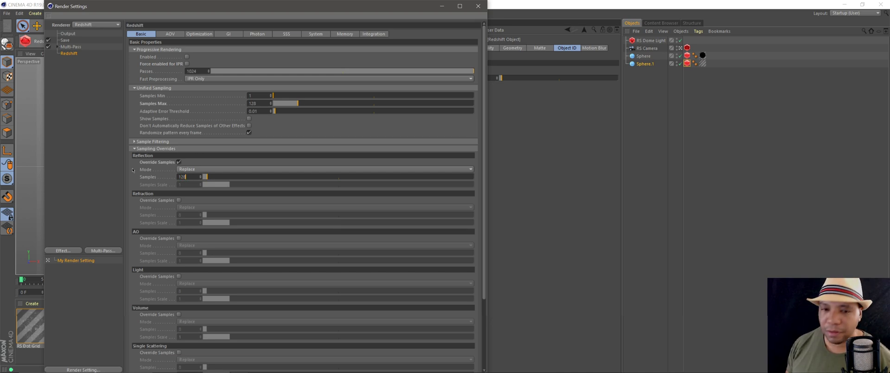
key(Return)
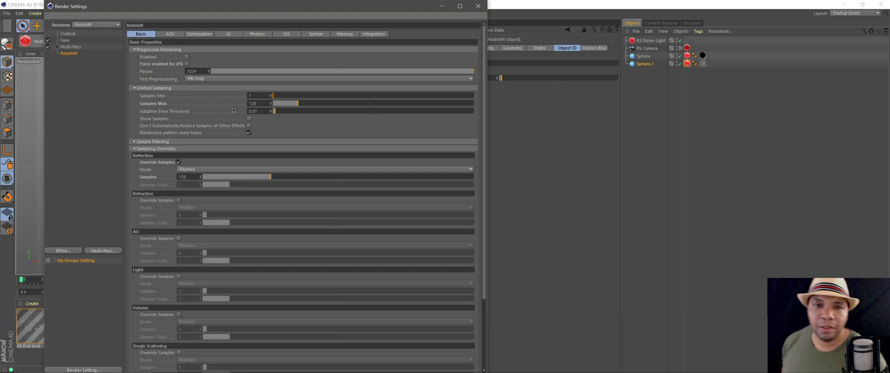
Step: Review the render output size and frame range, then open the Save settings
key(Up)
key(Up)
key(Up)
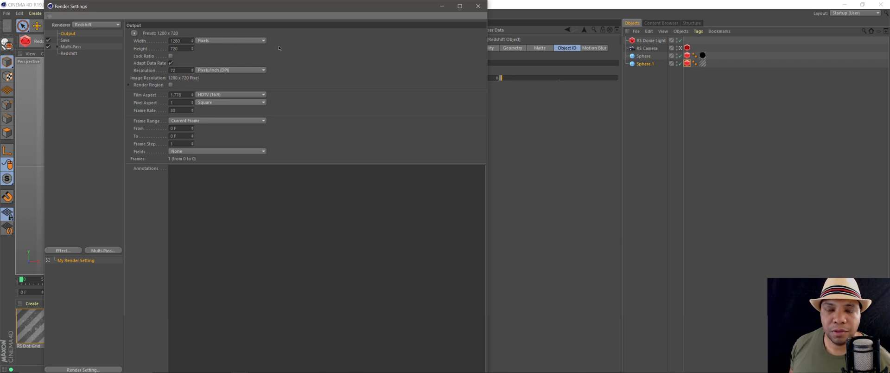
click(67, 40)
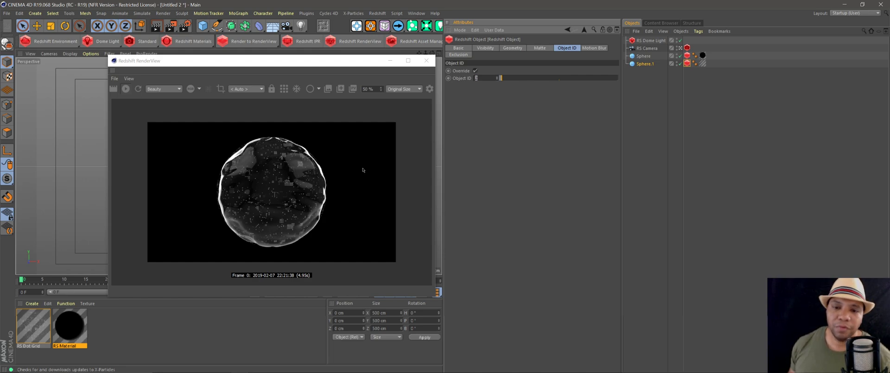
Step: Switch to the finished GlueBall reference video to compare it with the Beauty render
click(260, 366)
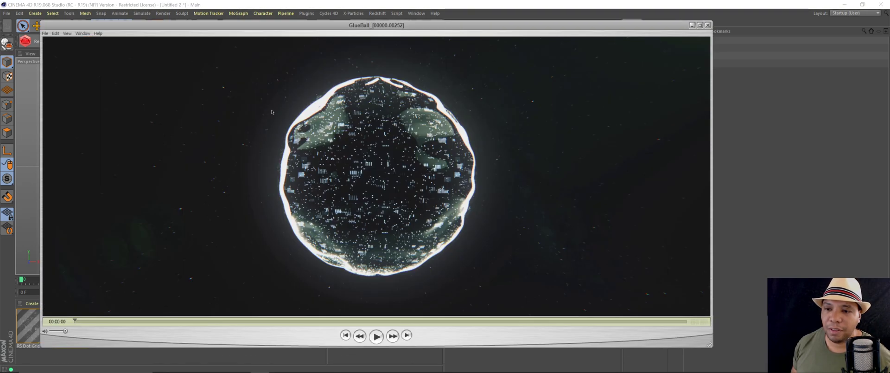